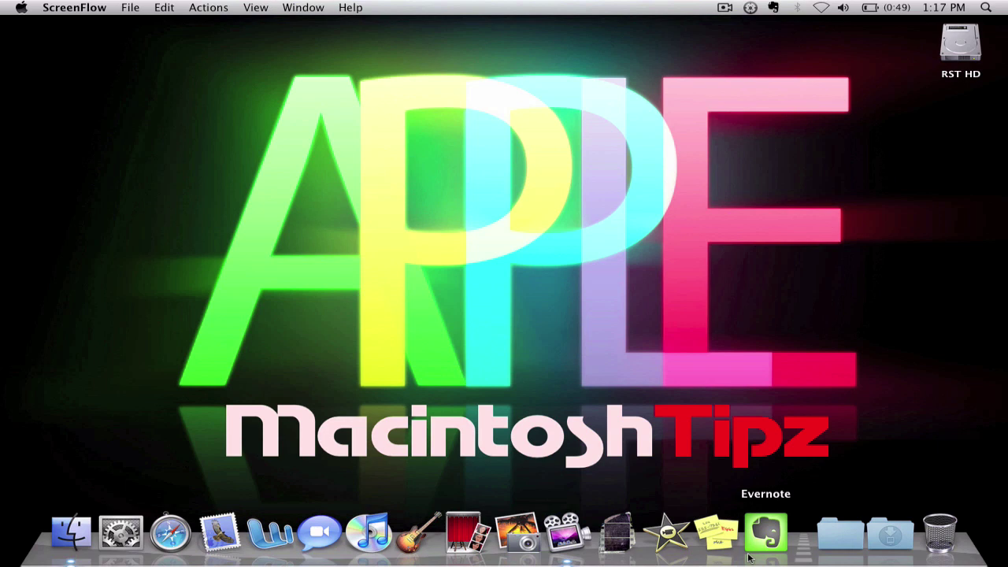
Open the Evernote website from the saved bookmarks in Safari, and then hide the browser
left_click(174, 557)
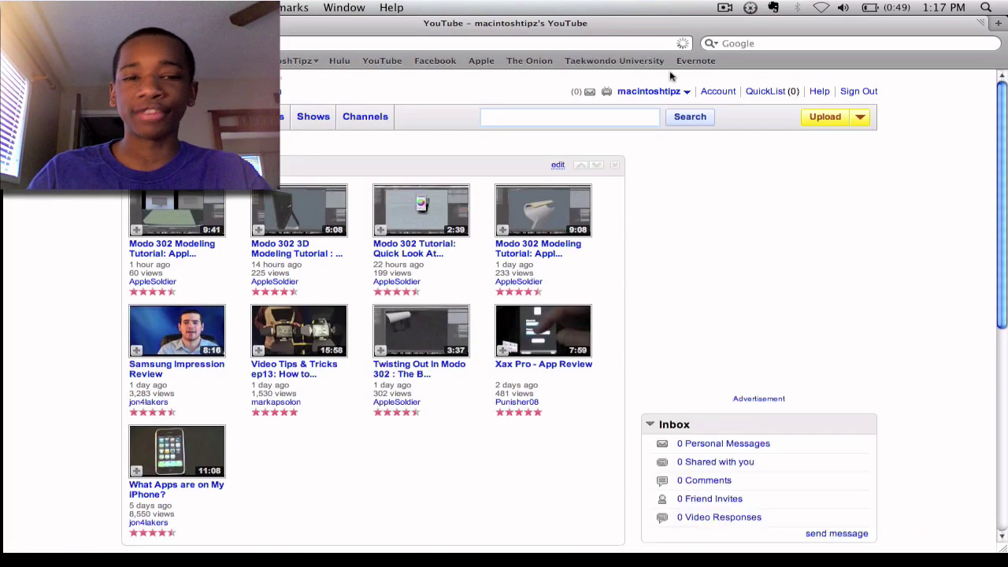
left_click(690, 62)
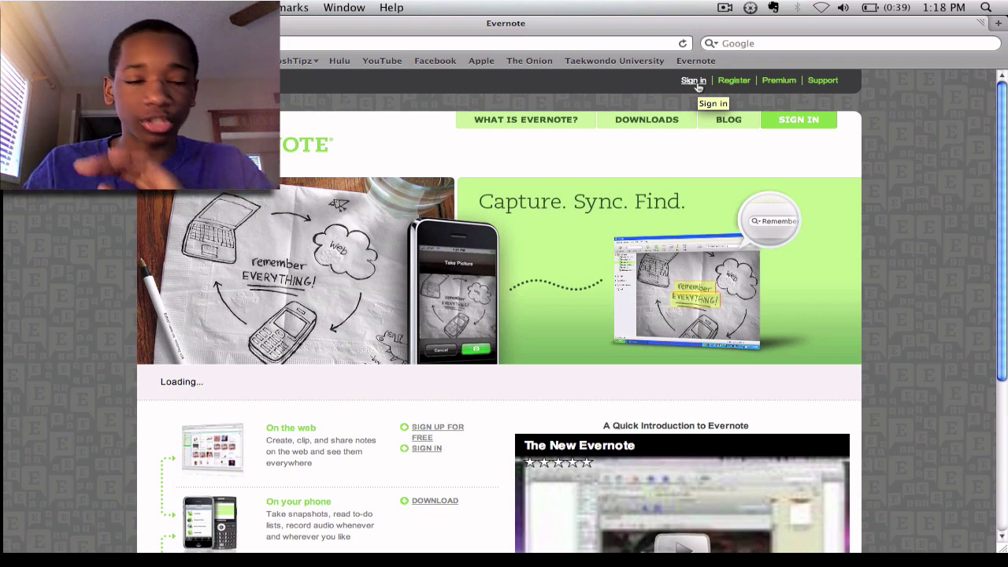
key("super+h")
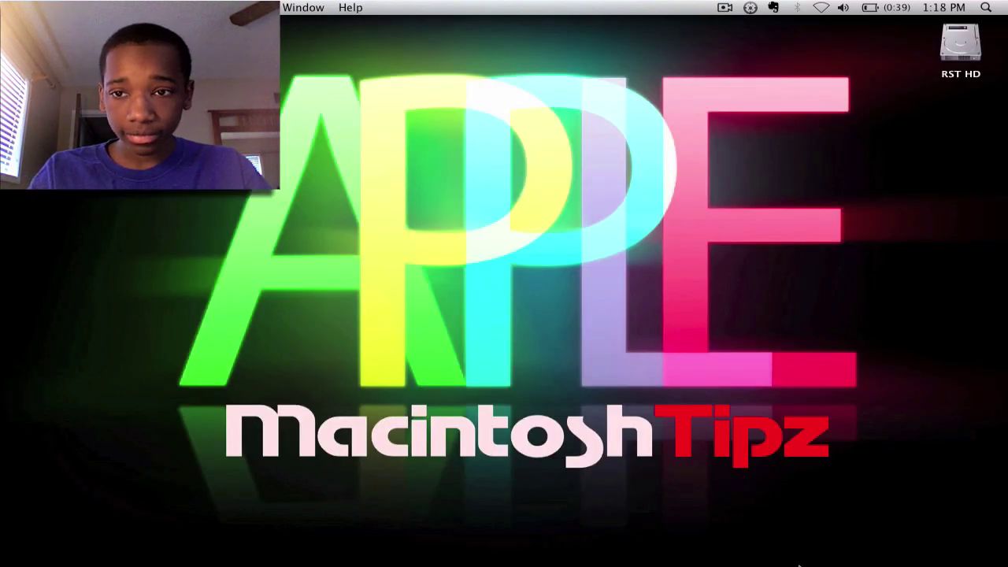
Switch to the Evernote desktop application and look at the monthly account usage and the account upgrade page
left_click(779, 562)
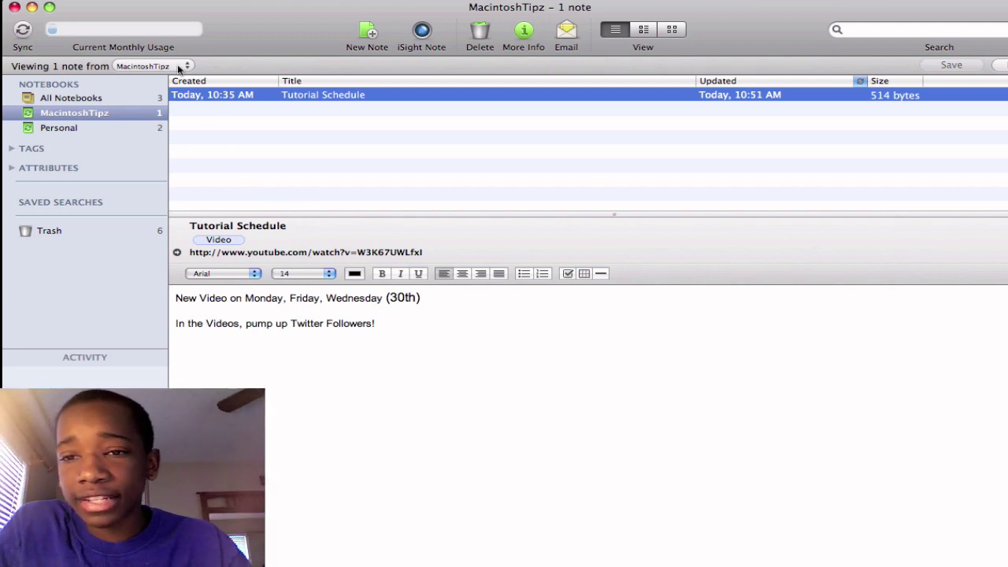
left_click(123, 33)
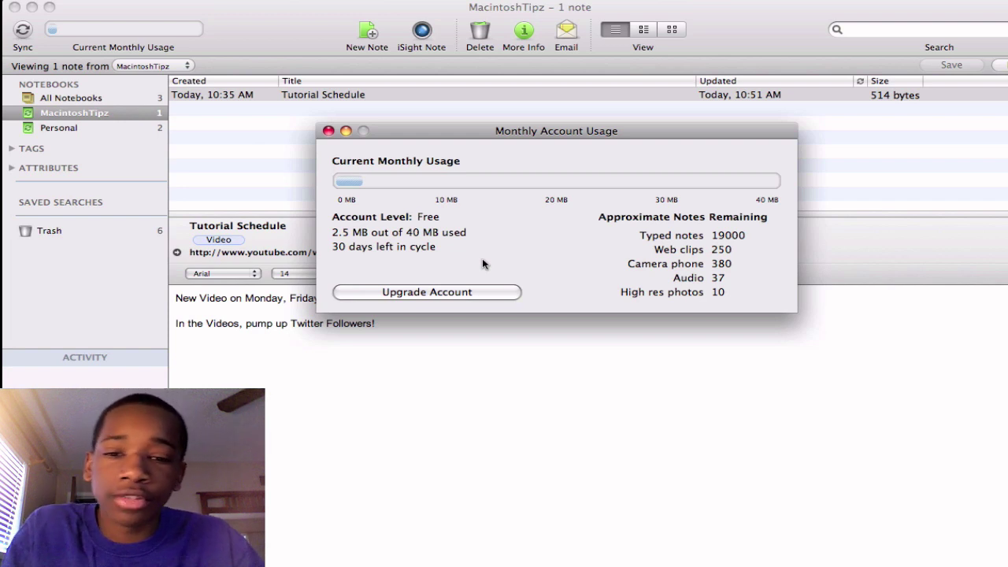
left_click(508, 293)
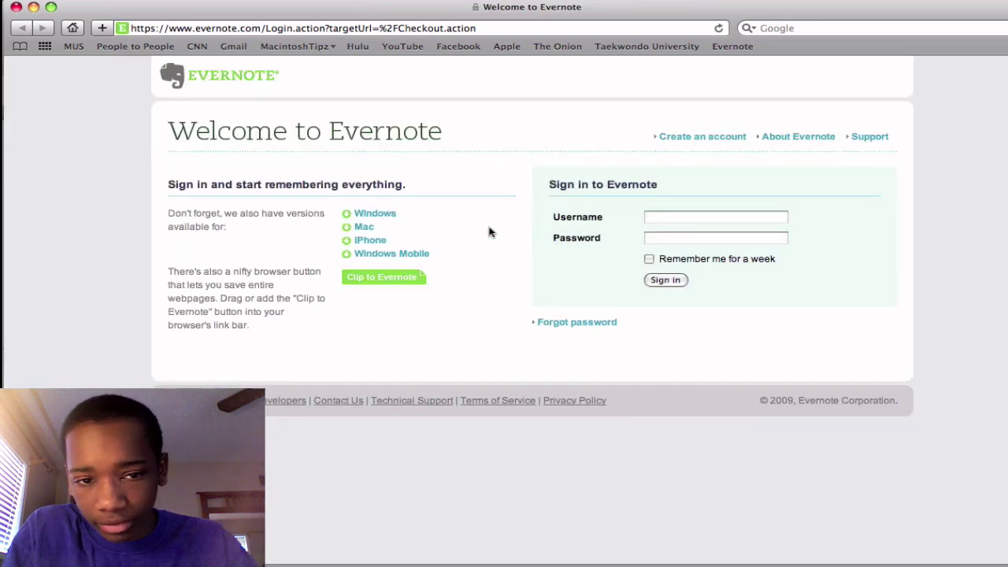
key("super+Tab")
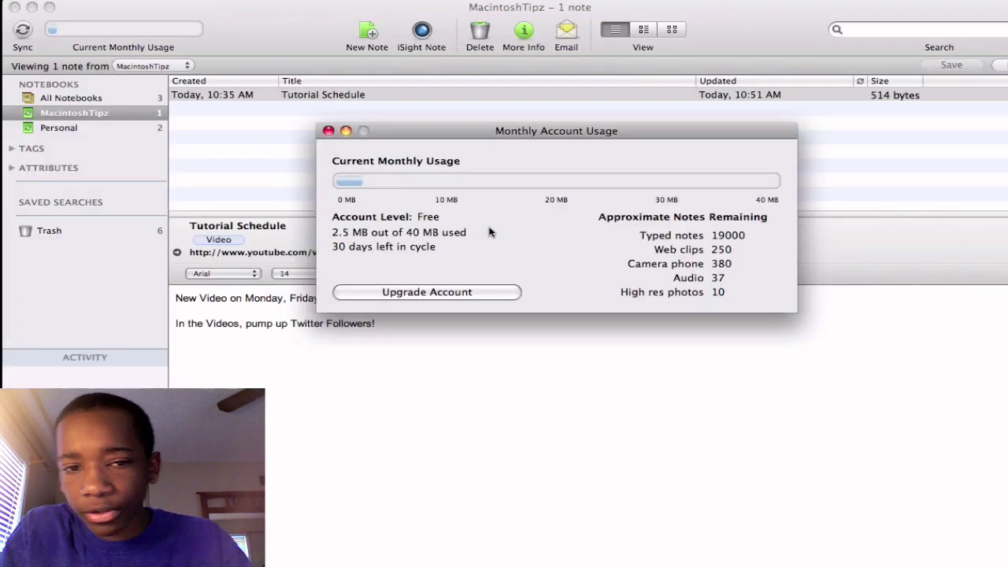
left_click(329, 132)
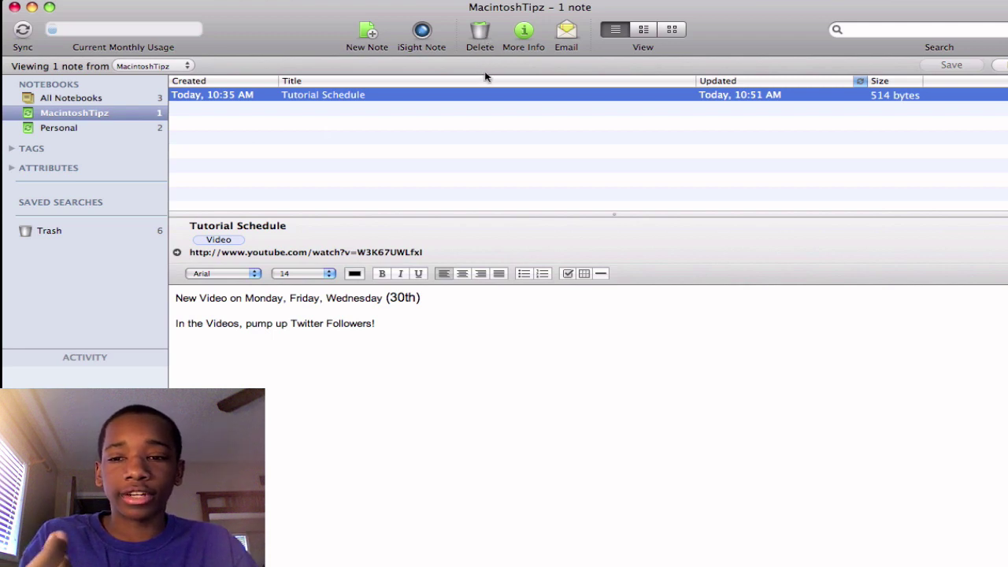
Delete the Tutorial Schedule note from the MacintoshTipz notebook and restore it from the trash
key("Delete")
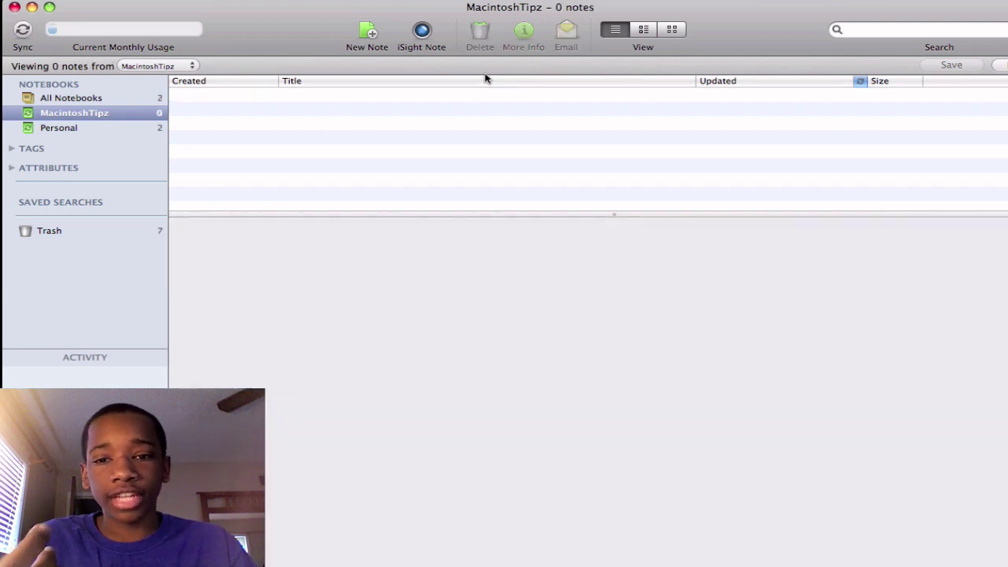
left_click(71, 230)
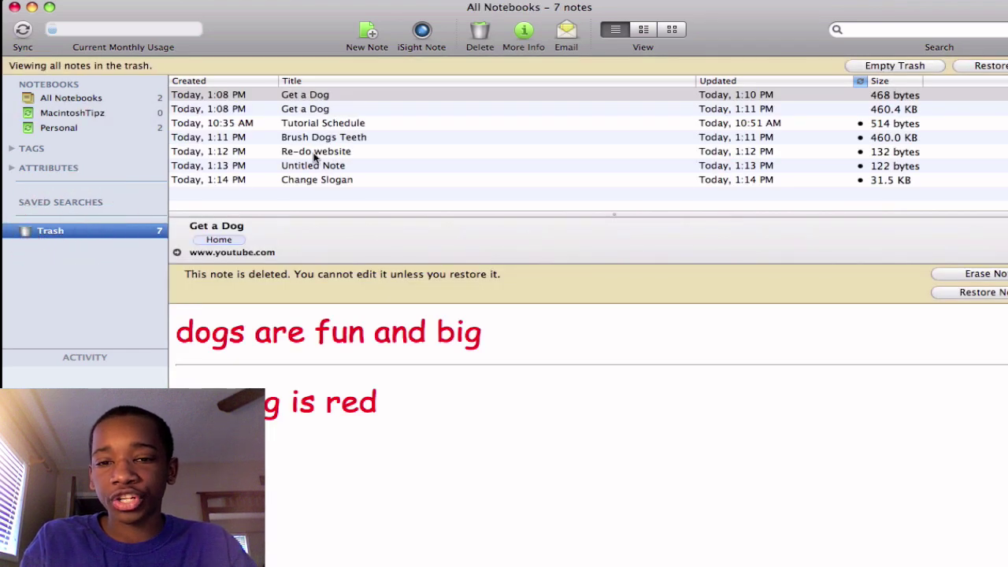
left_click(324, 180)
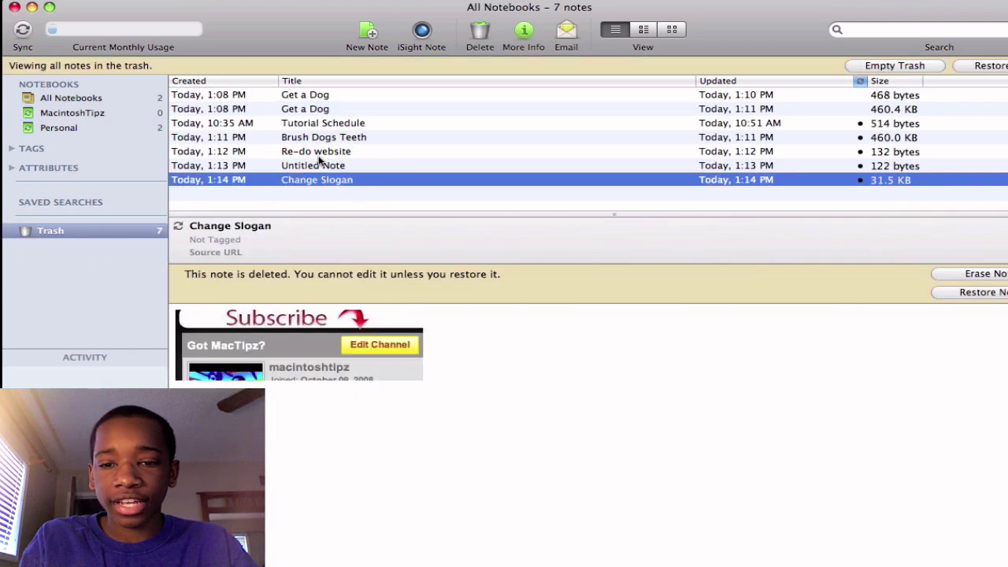
left_click(308, 124)
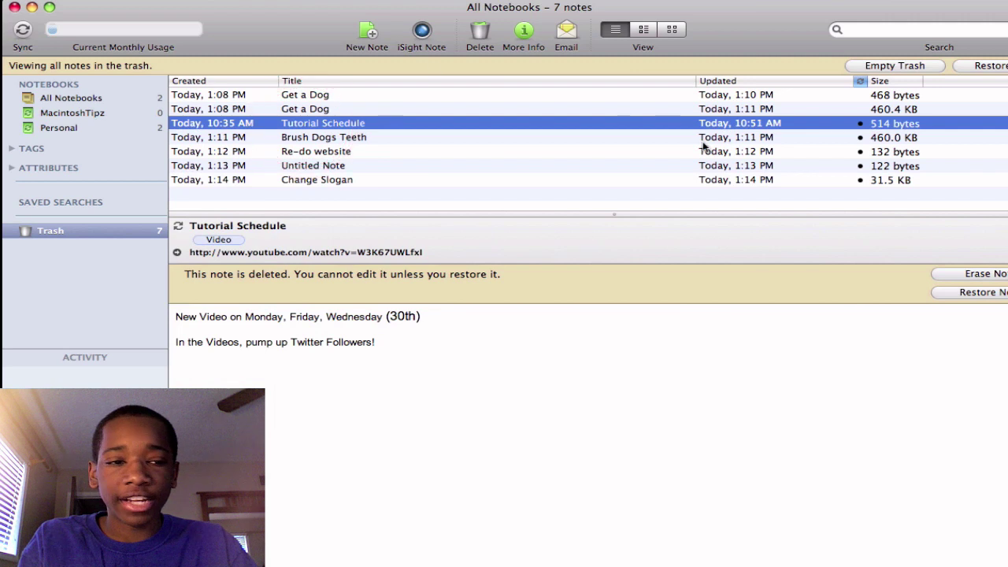
left_click(980, 292)
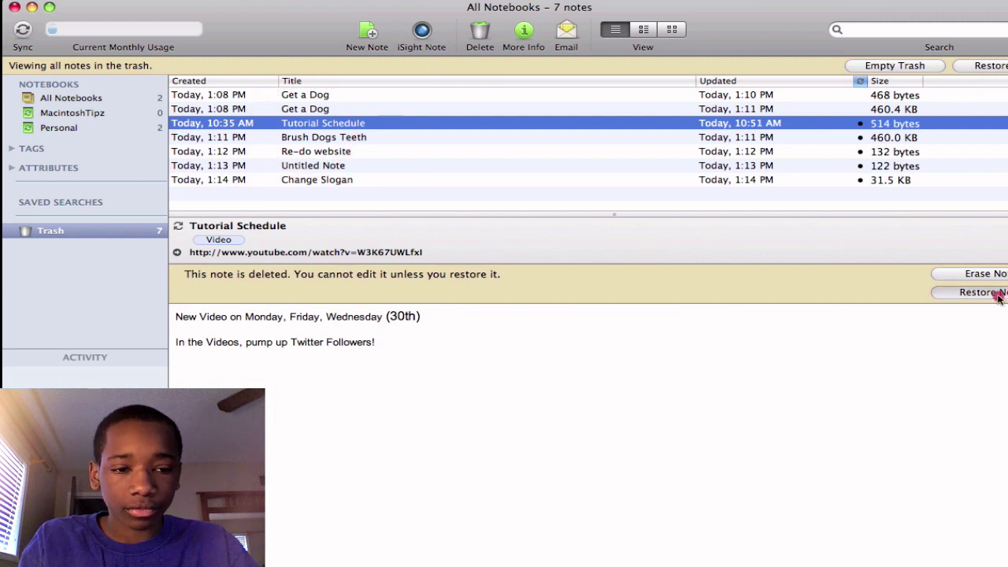
Show the detailed info of the Tutorial Schedule note and keep it assigned to the MacintoshTipz notebook
left_click(128, 128)
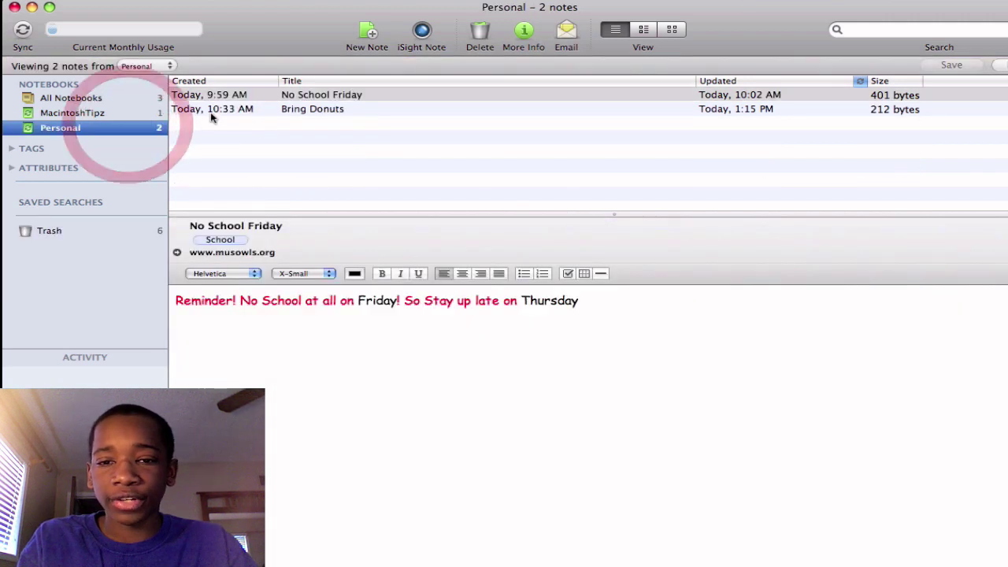
left_click(108, 115)
left_click_drag(310, 96, 327, 98)
left_click(522, 33)
left_click(257, 279)
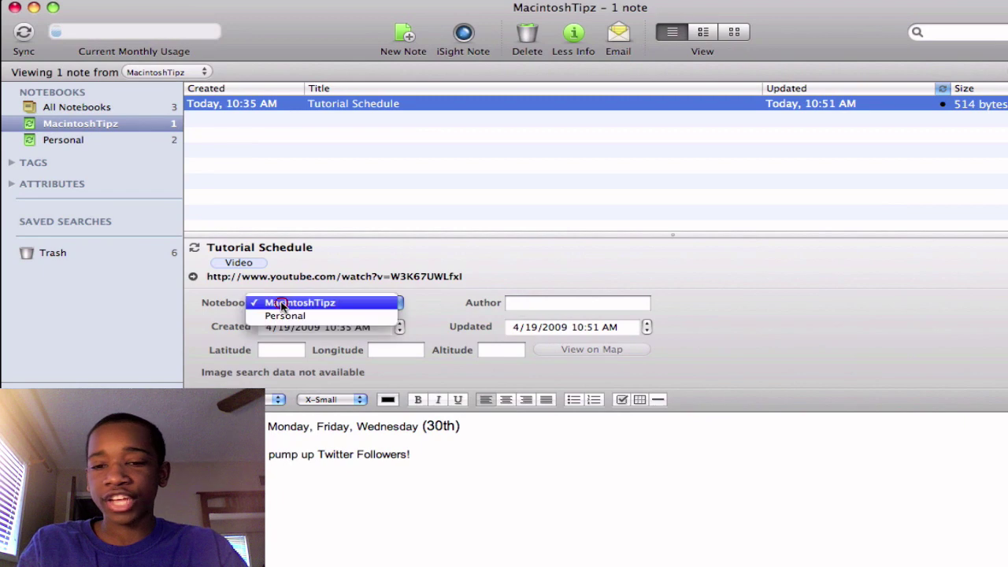
left_click(285, 303)
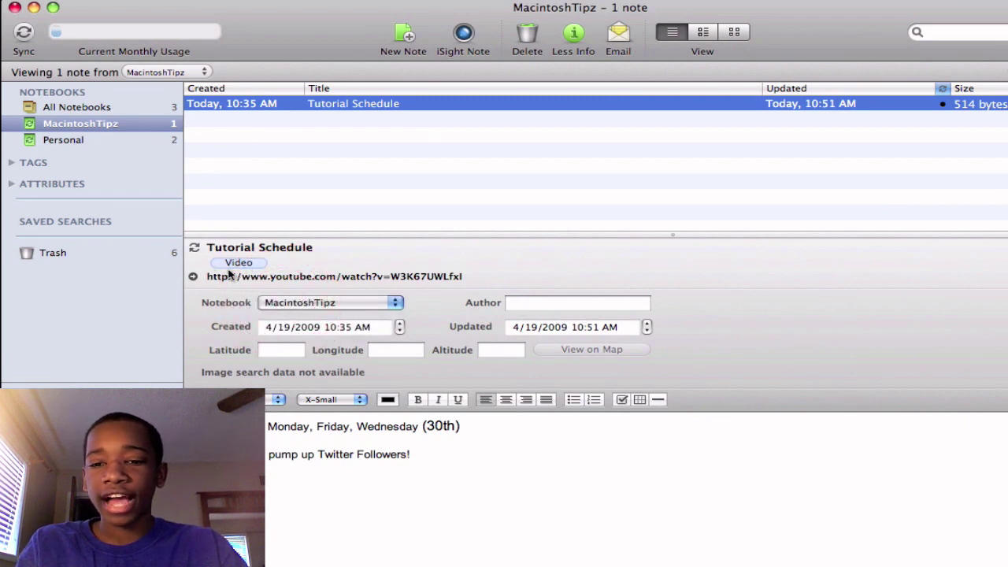
View the web page linked as the Tutorial Schedule note's source in Safari, return to Evernote and hide the note's extra info
left_click(193, 277)
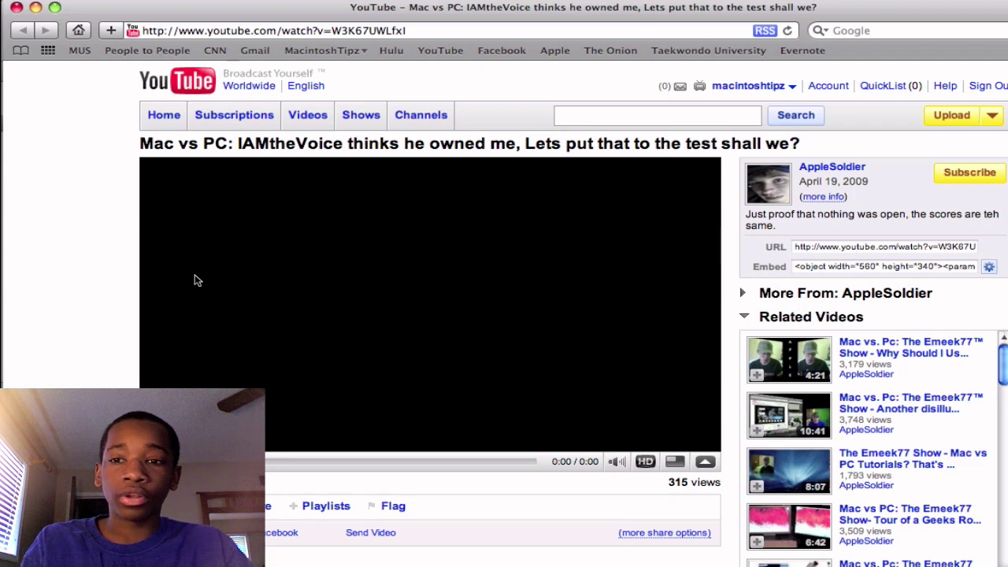
key("super+Tab")
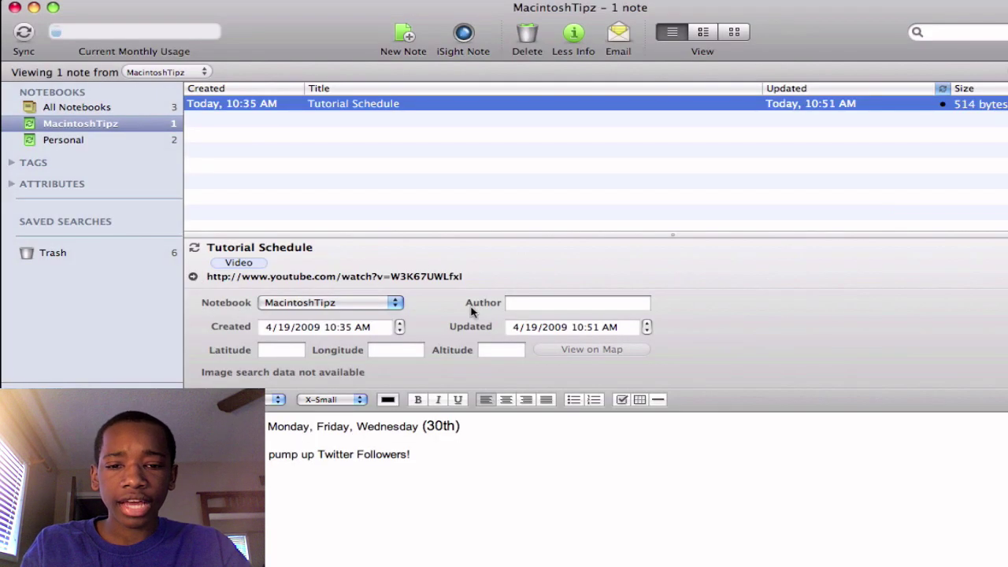
left_click(534, 307)
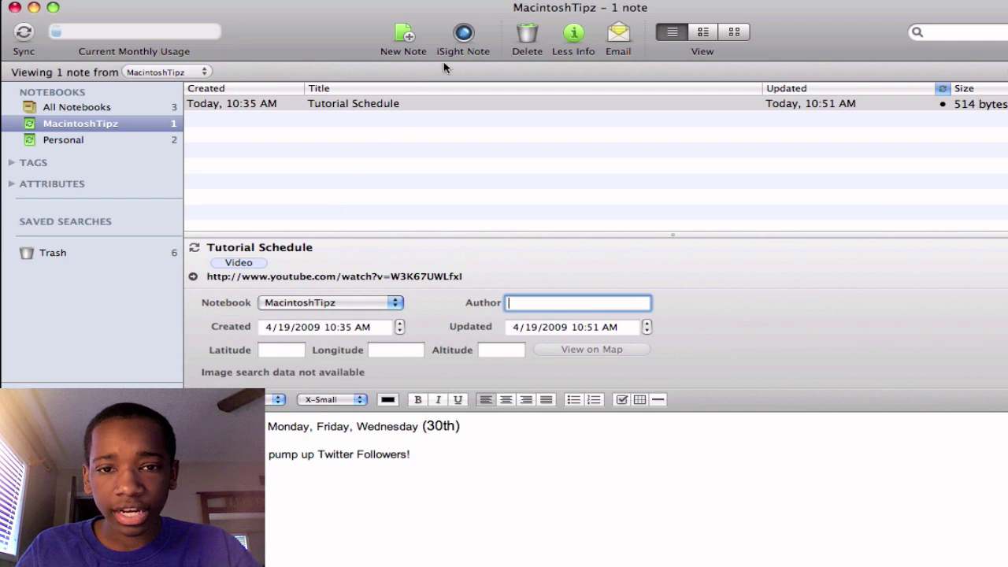
left_click(573, 33)
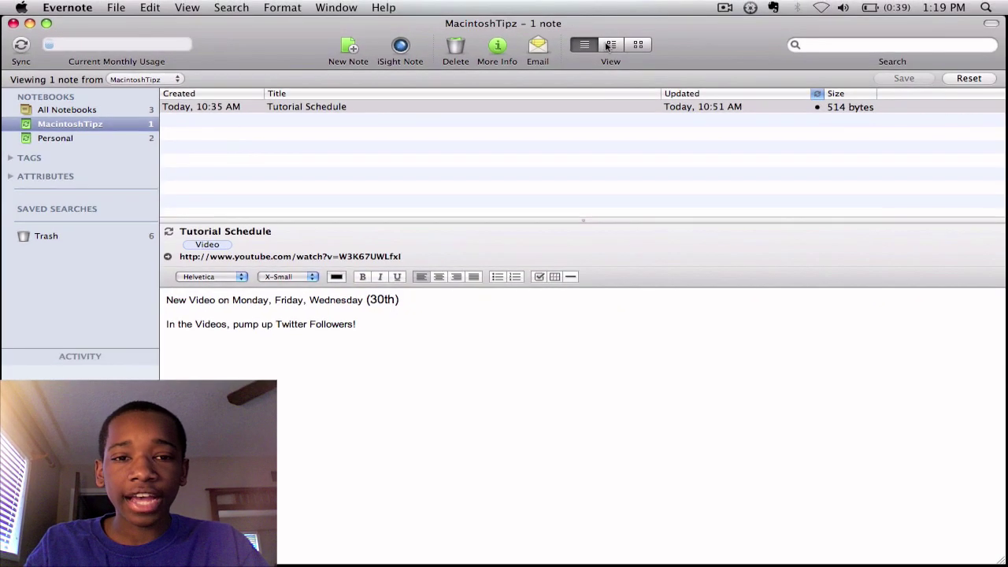
Switch to the mixed view with small thumbnails and look through the notes in the MacintoshTipz and Personal notebooks
left_click(610, 45)
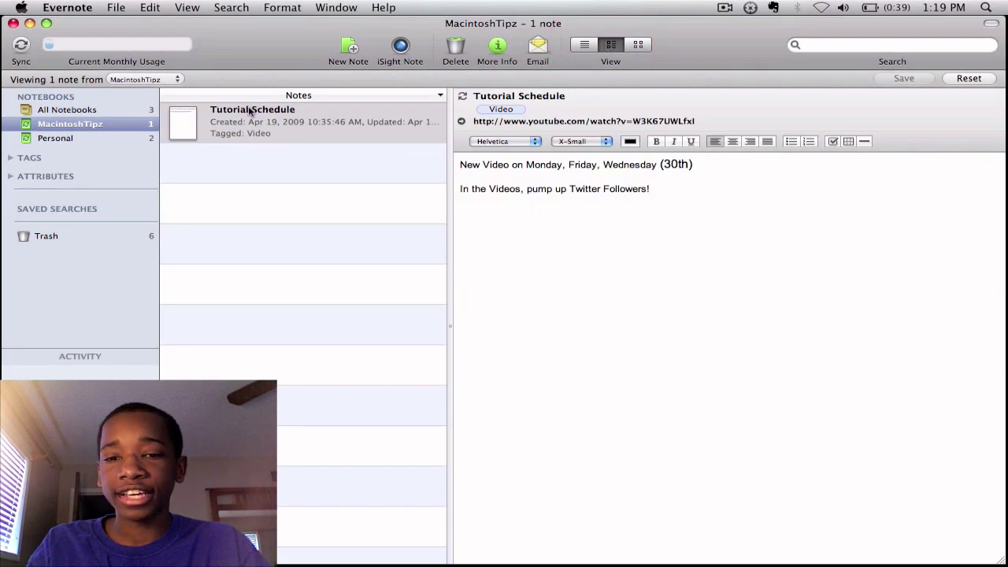
left_click(260, 132)
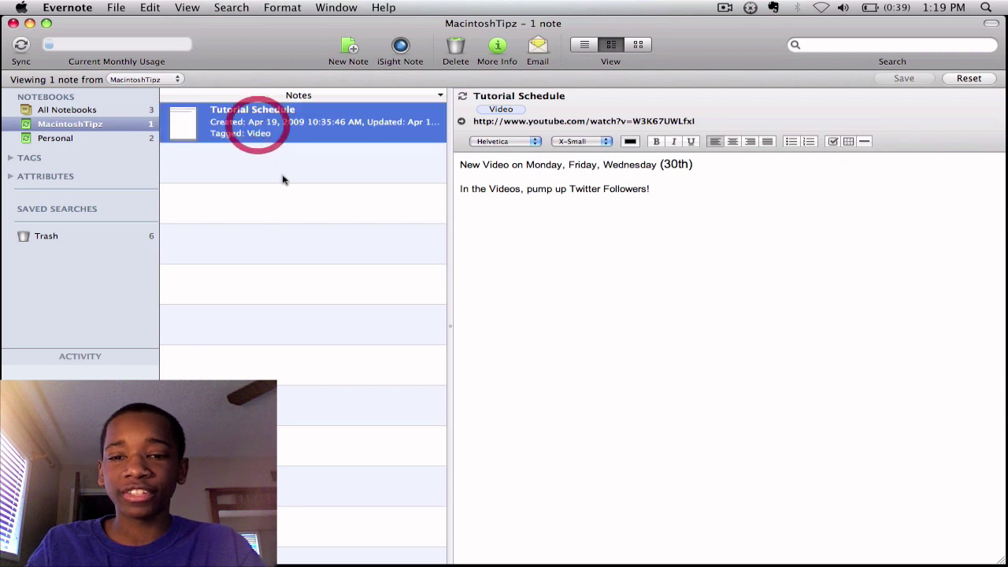
left_click(63, 137)
left_click(229, 126)
left_click(276, 169)
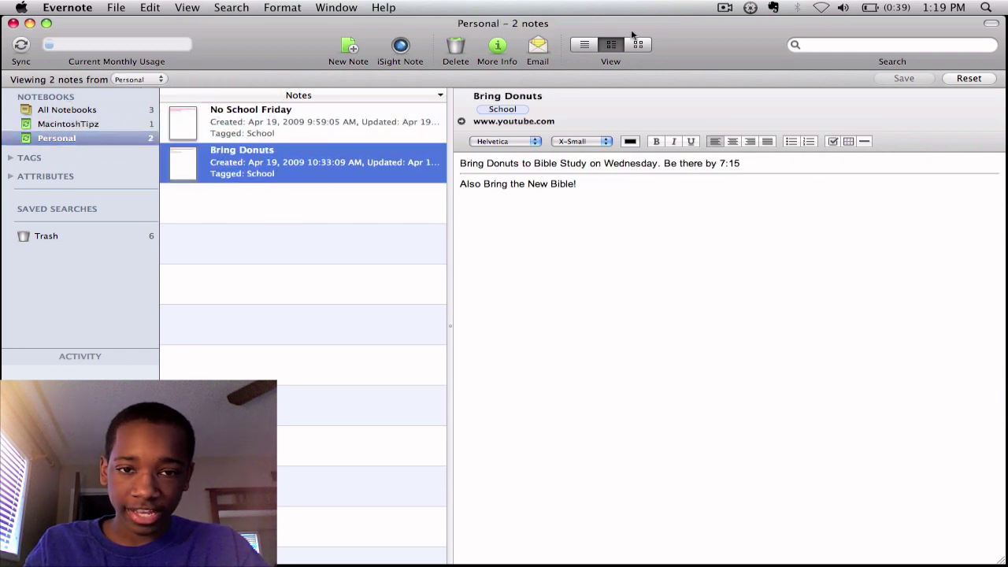
Show the Personal notes as large thumbnails, enlarge them to the maximum size, and return to the mixed view
left_click(637, 45)
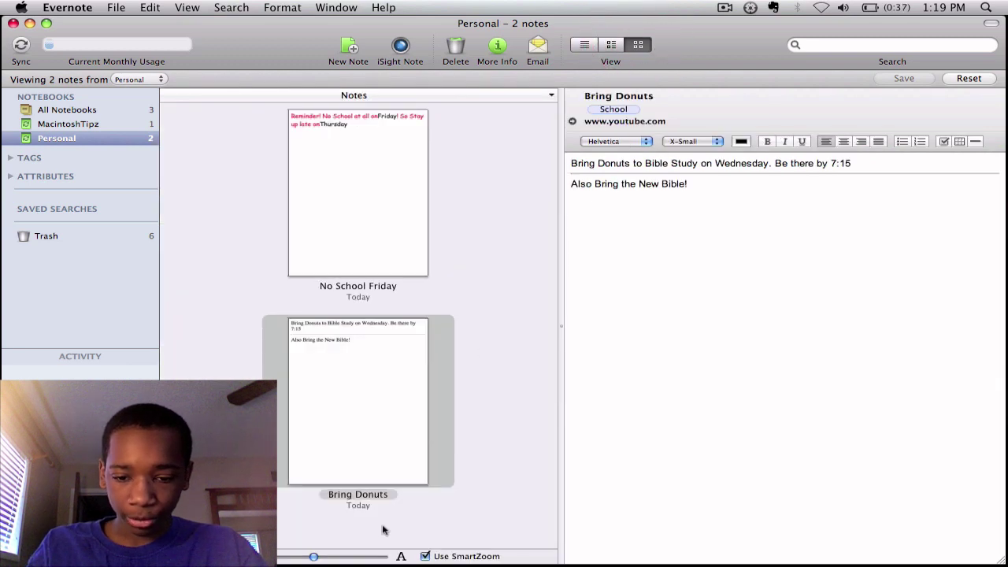
left_click(378, 556)
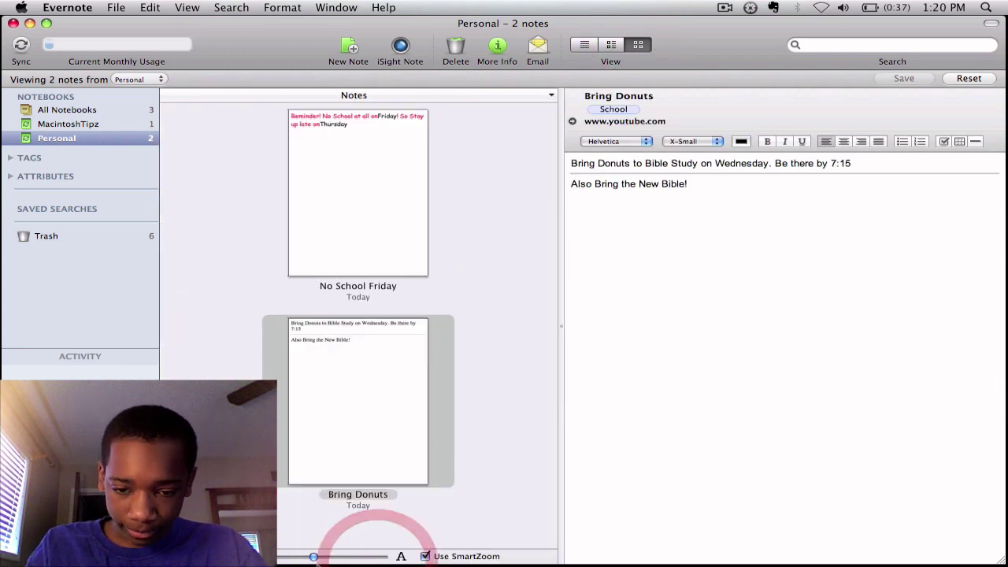
left_click(423, 556)
scroll(411, 488, "up", 5)
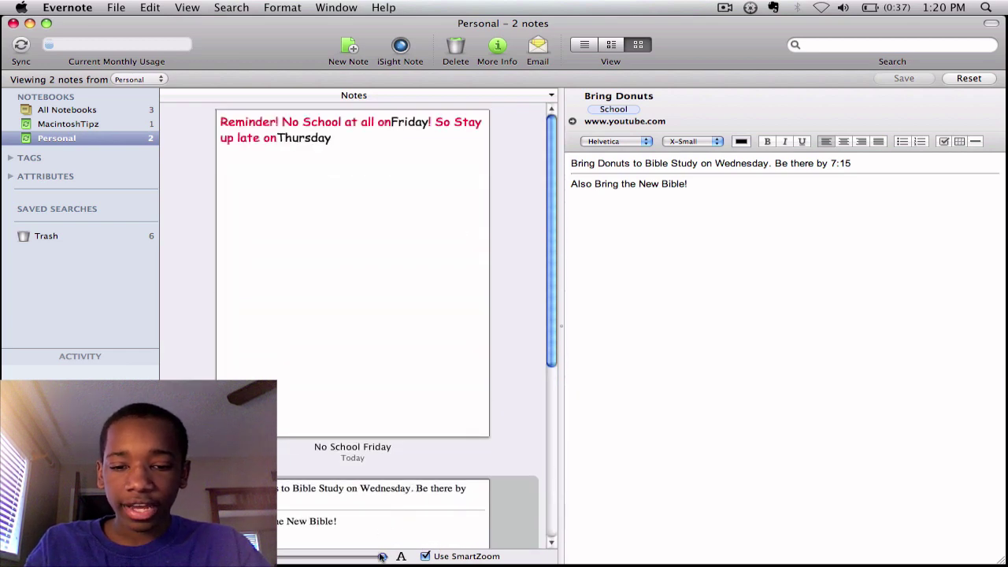
left_click_drag(384, 557, 343, 556)
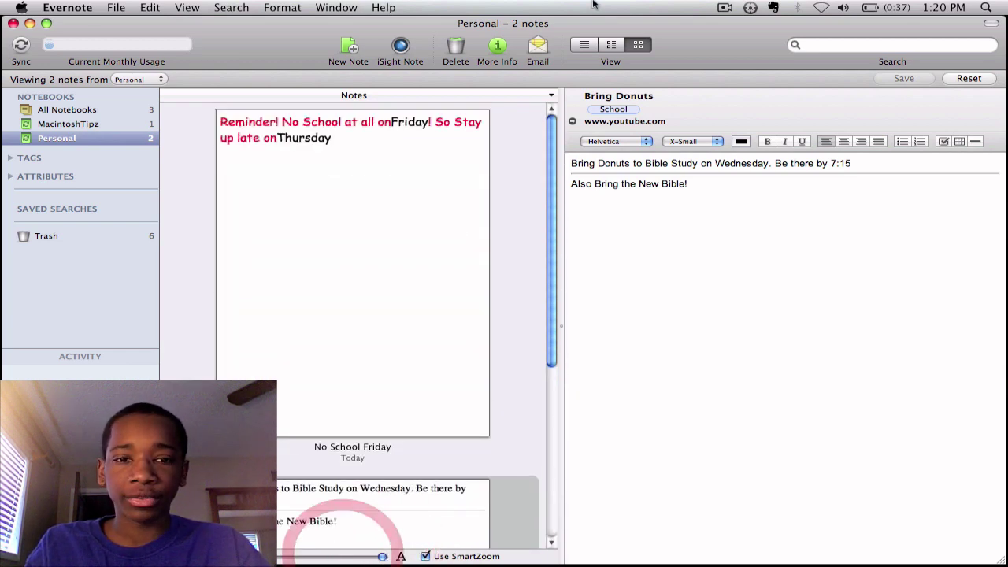
left_click(611, 45)
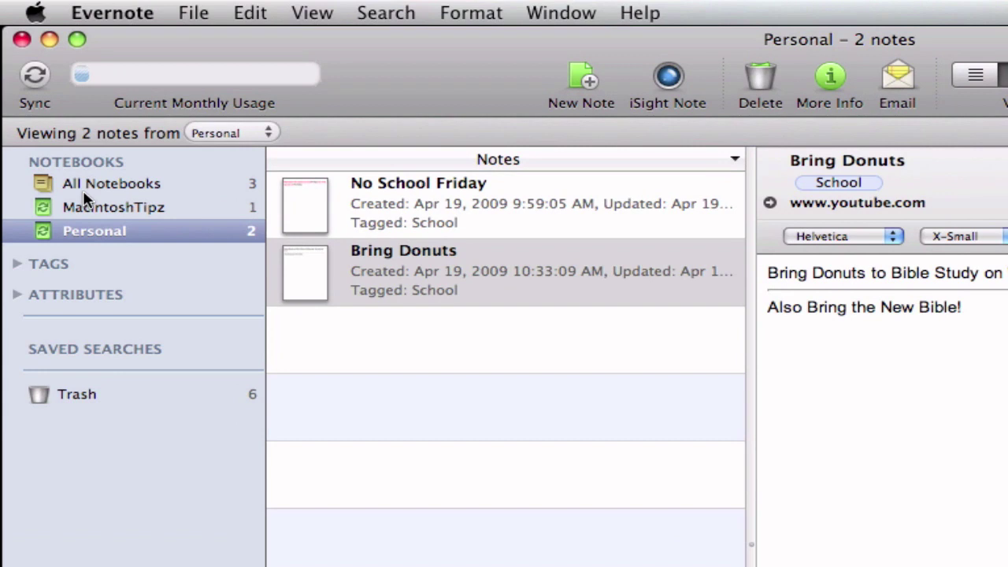
Rename the Personal notebook as Daily Stuff
left_click(98, 209)
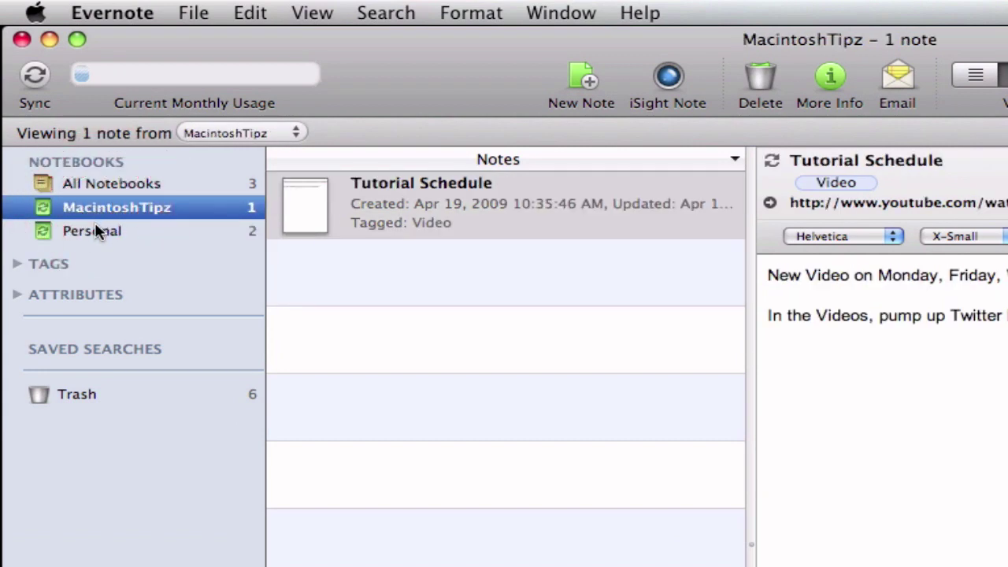
left_click(96, 232)
left_click(105, 236)
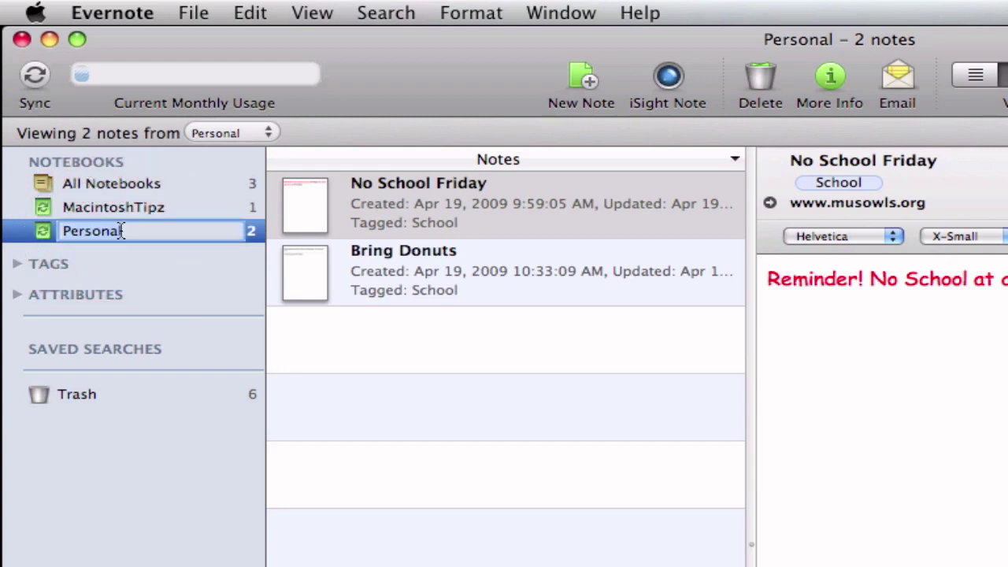
type("Daily Stuff")
key("Return")
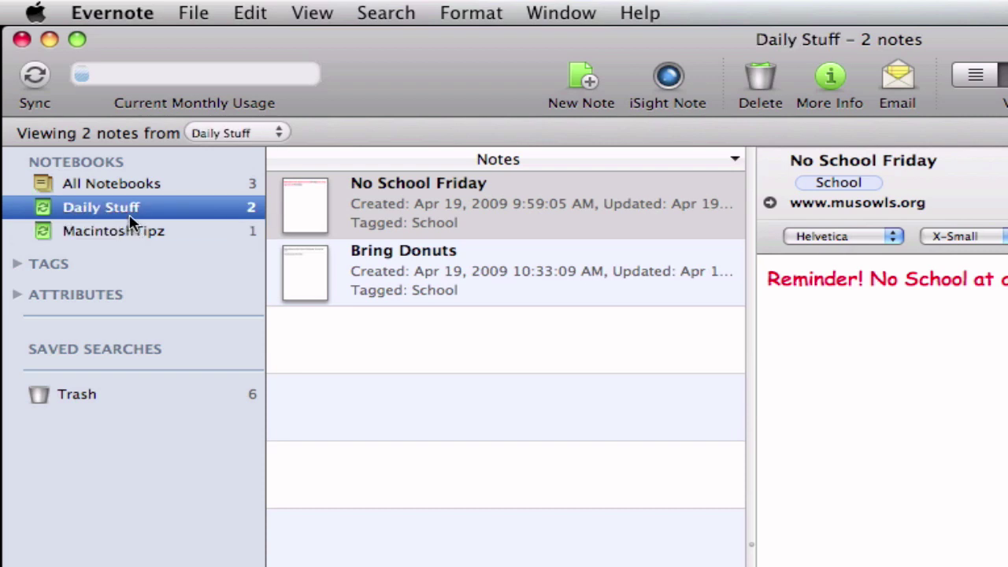
Expand the tag list and filter the Daily Stuff notes by the School, Video and Home tags in turn
left_click(22, 265)
left_click(16, 263)
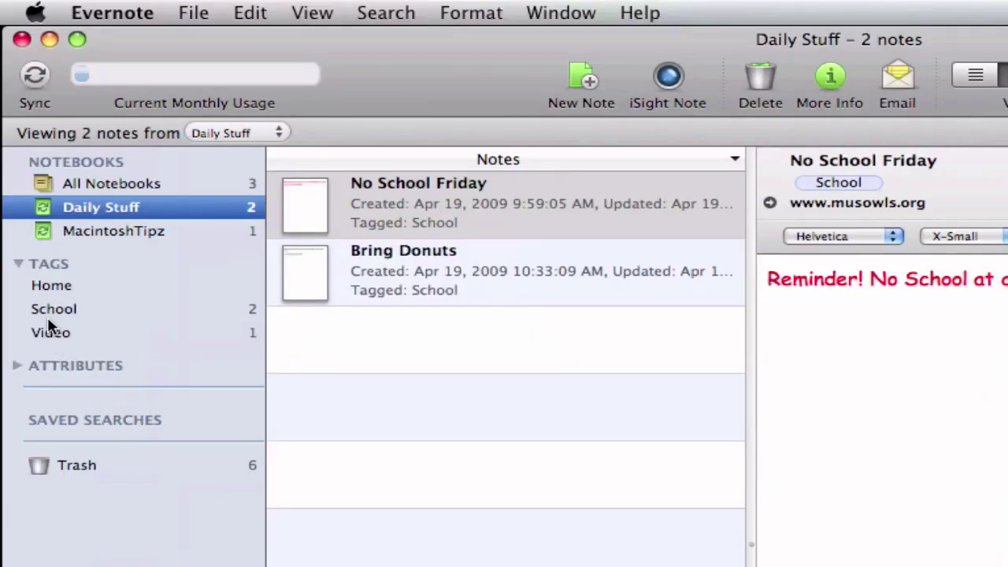
left_click(39, 313)
left_click(363, 218)
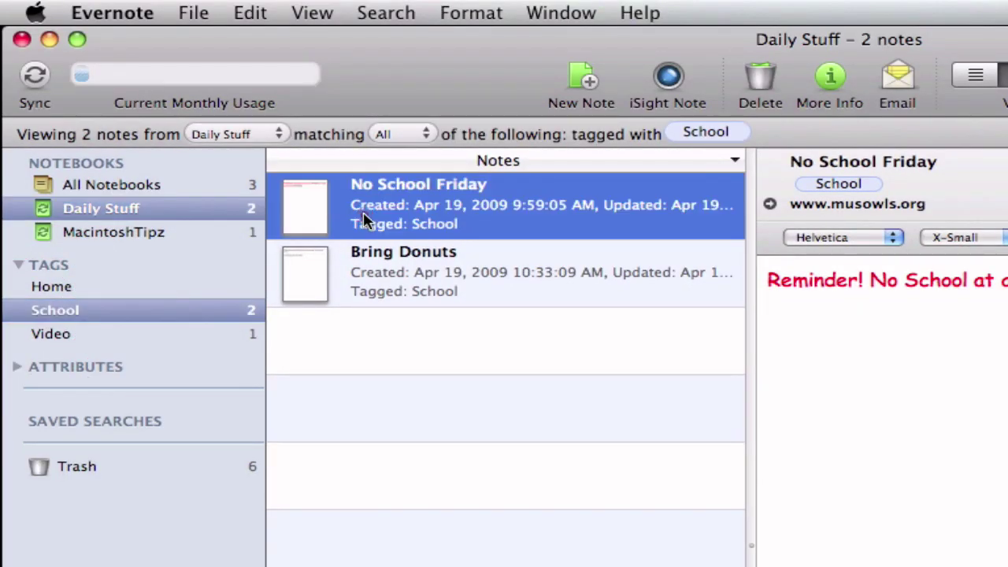
left_click(385, 260)
left_click(168, 333)
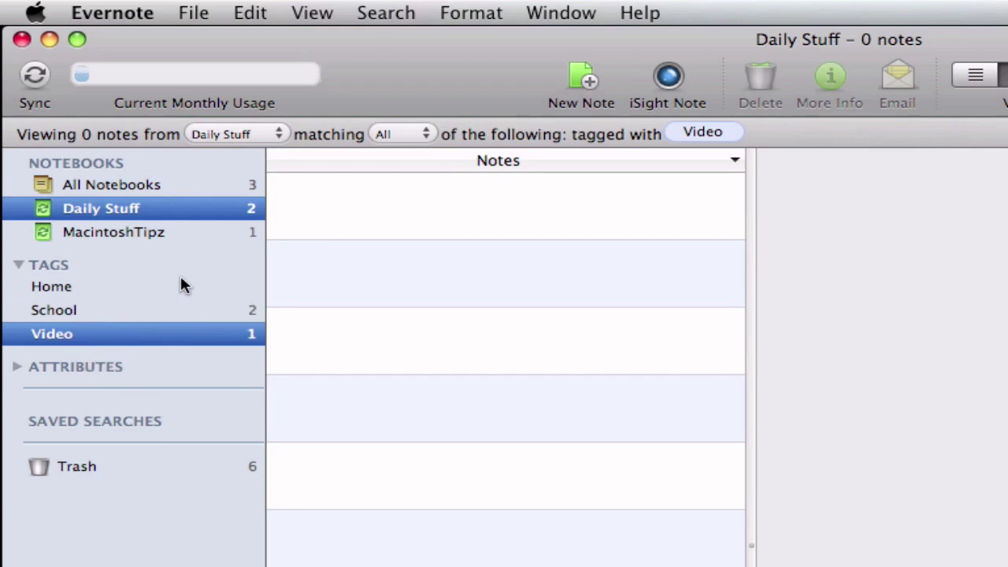
left_click(152, 309)
left_click(108, 290)
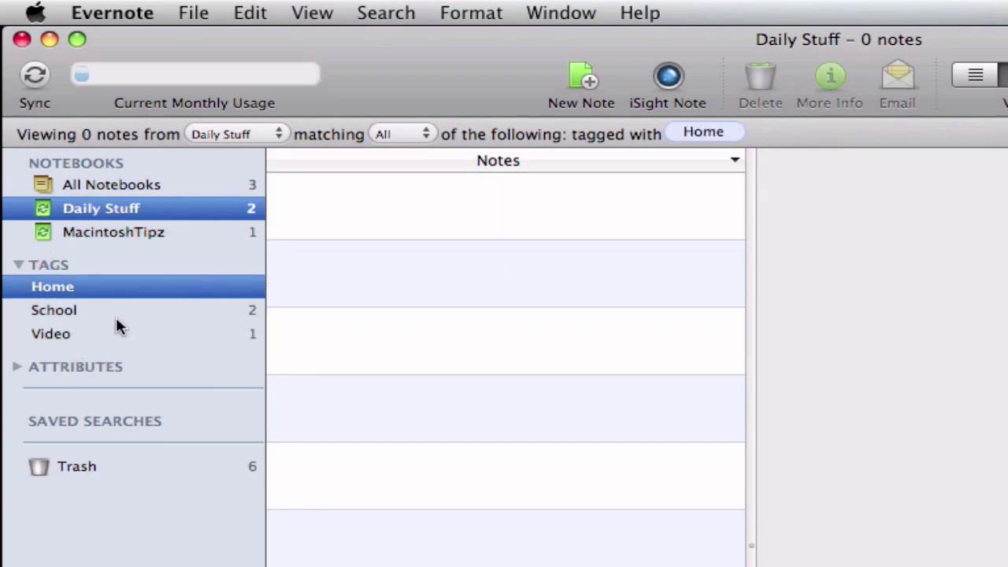
Filter the Daily Stuff notes by the School tag, and look at the note attribute categories in the sidebar
left_click(116, 315)
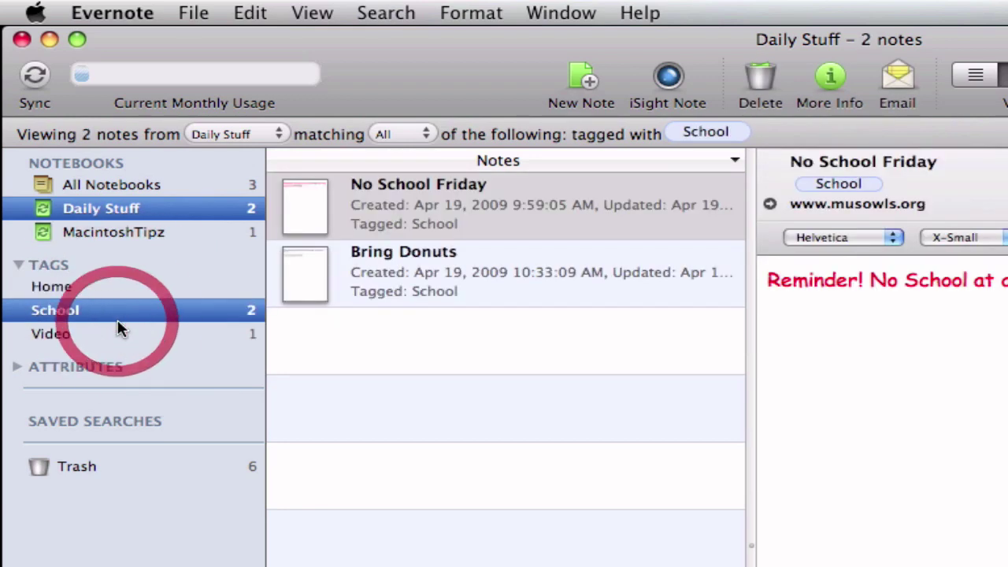
left_click(18, 264)
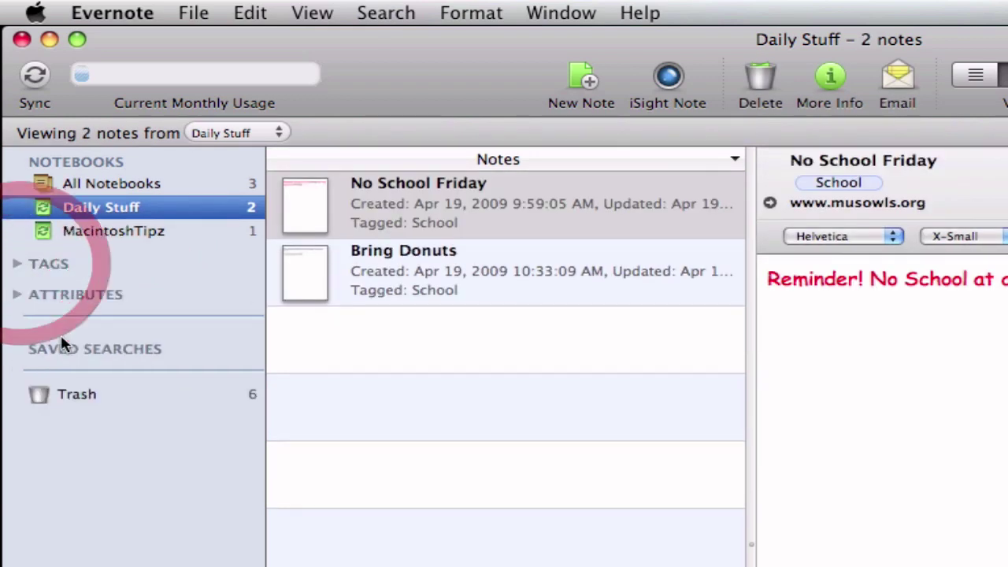
left_click(17, 295)
left_click(107, 323)
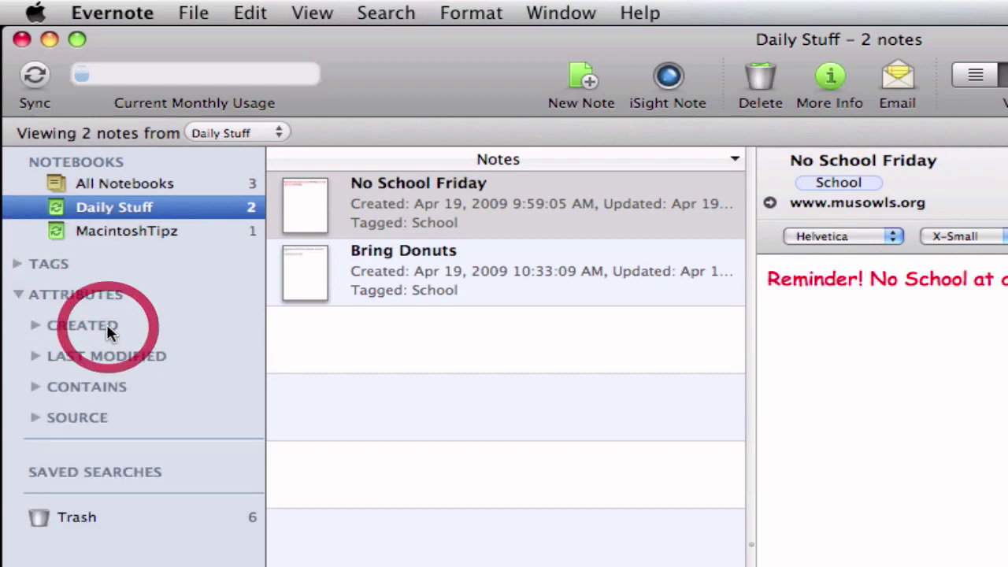
left_click(18, 295)
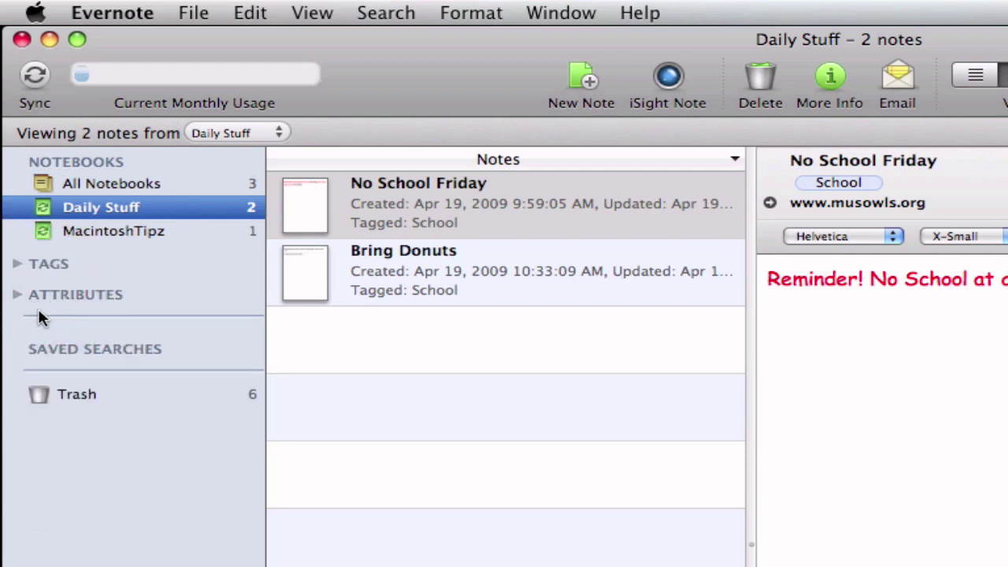
View the deleted Get a Dog note in the trash and return to the notes of all notebooks
left_click(87, 394)
left_click(521, 219)
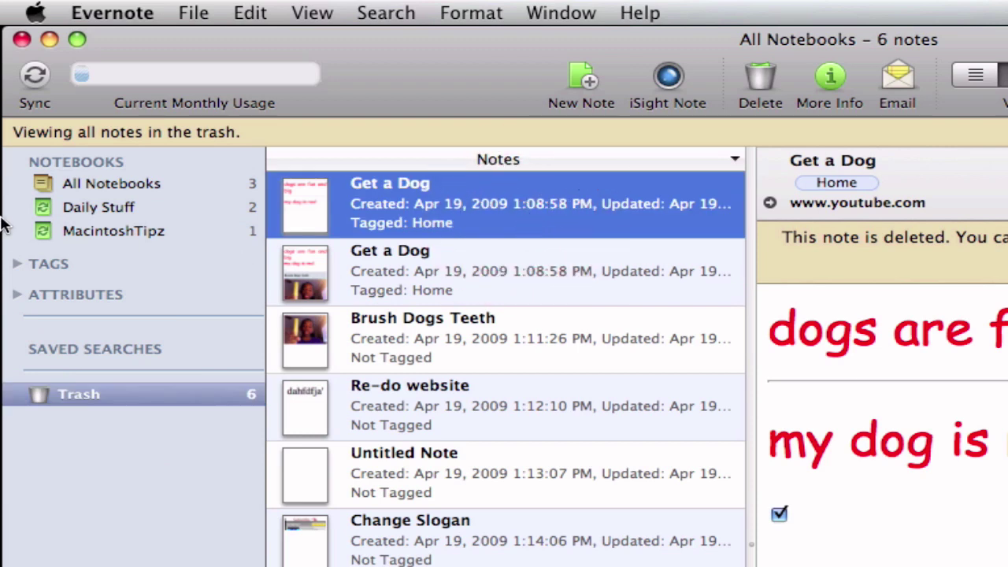
left_click(76, 181)
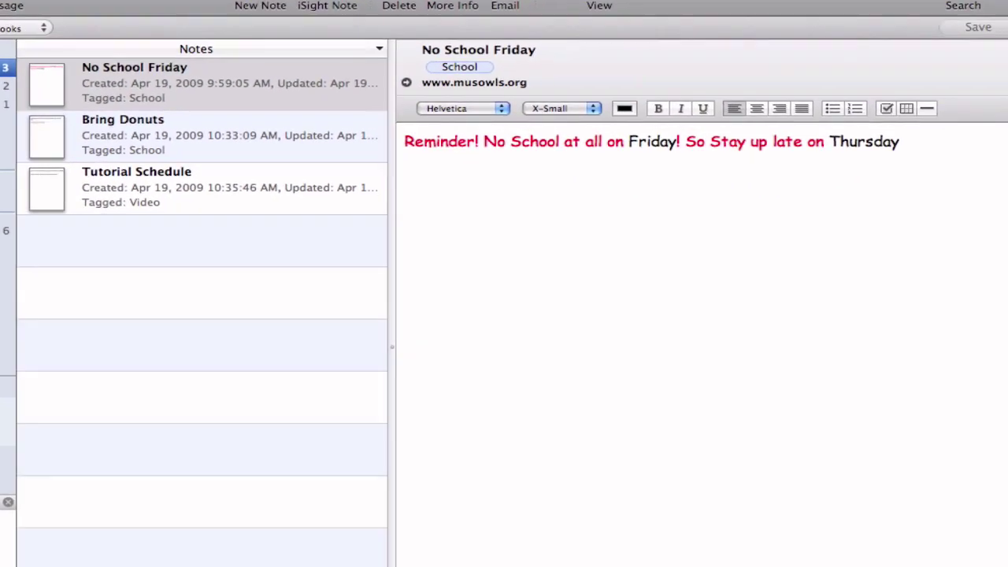
Create a new note titled "Get A Dog" in the Daily Stuff notebook
left_click(5, 86)
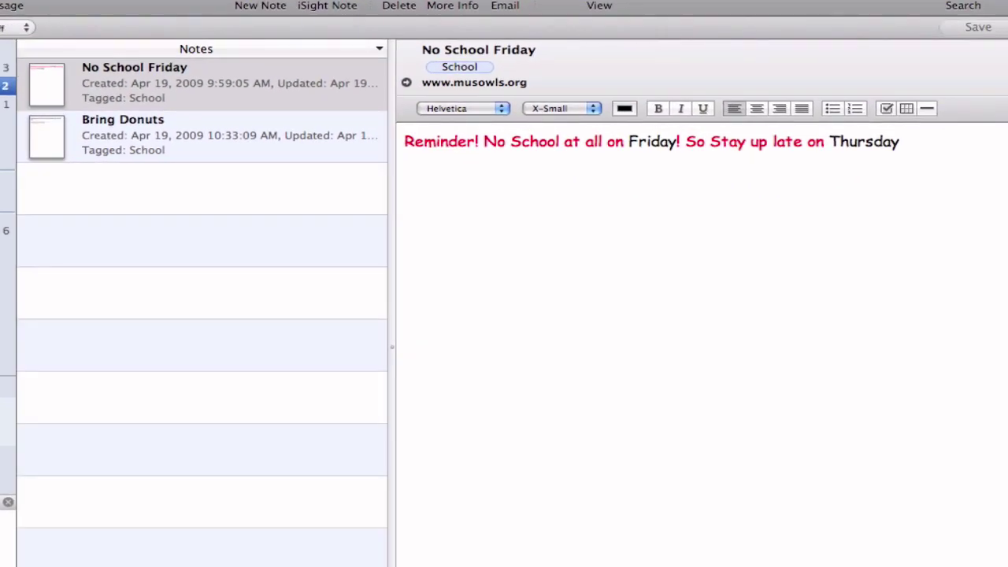
left_click(258, 4)
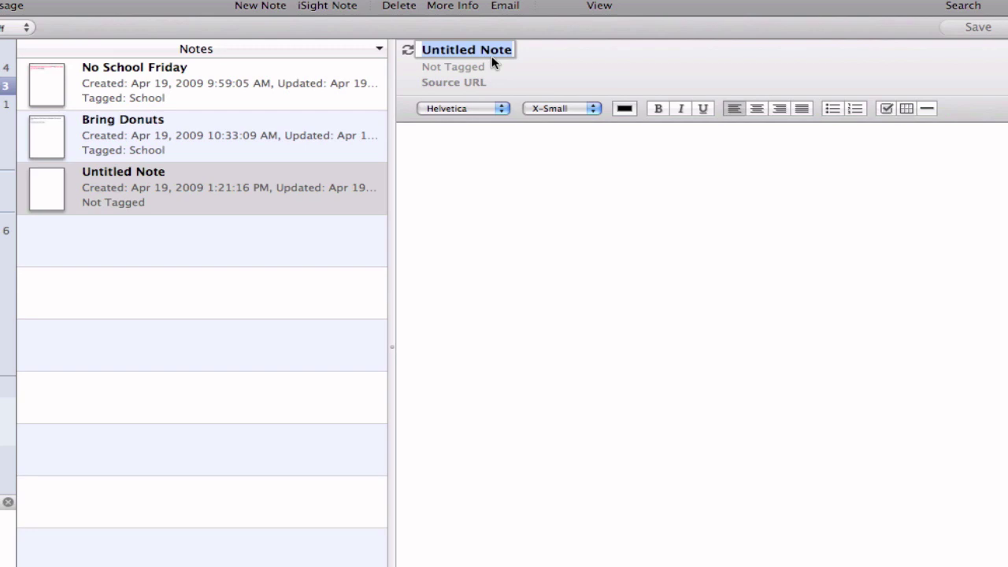
type("Get A Dog")
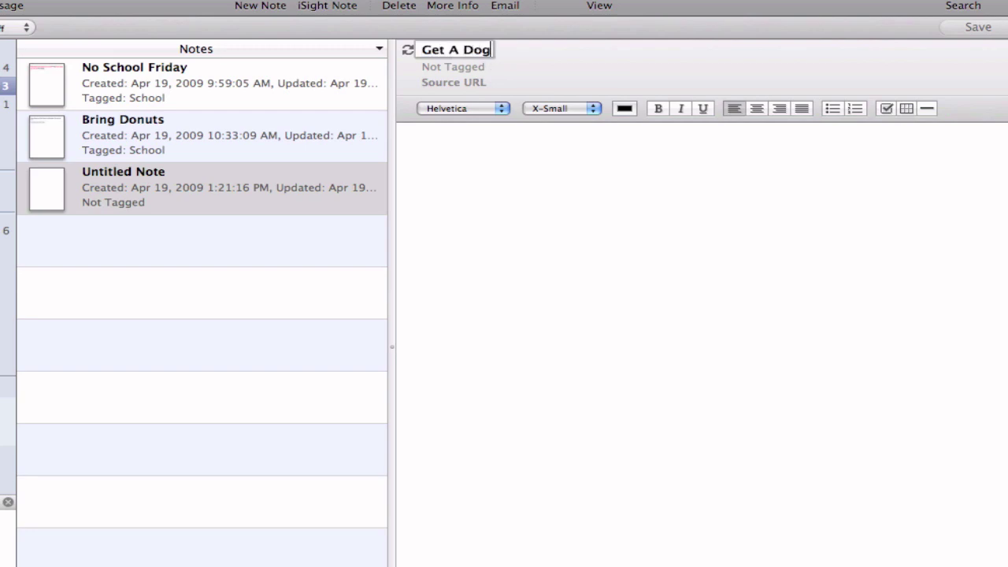
left_click(499, 66)
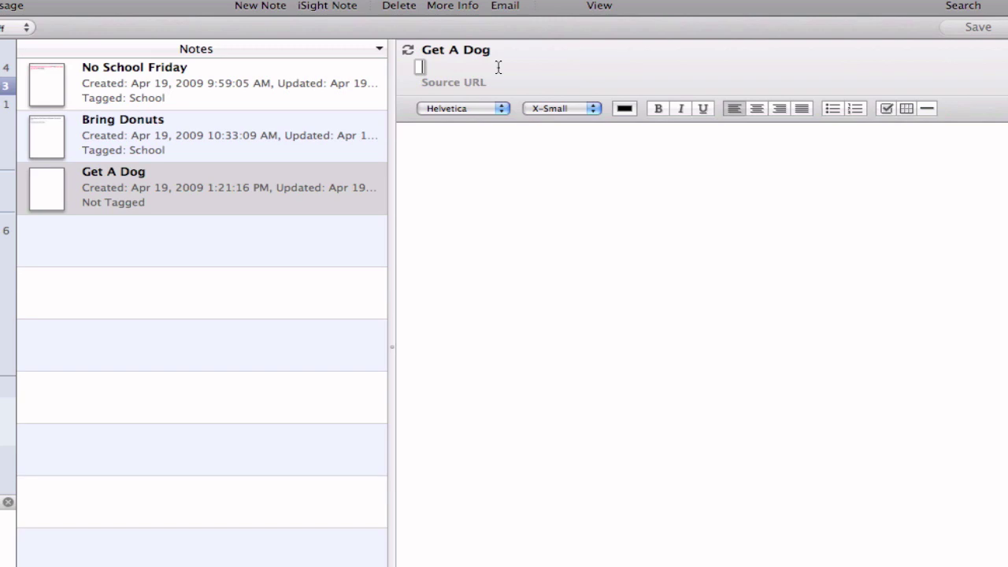
type("Home")
left_click(508, 67)
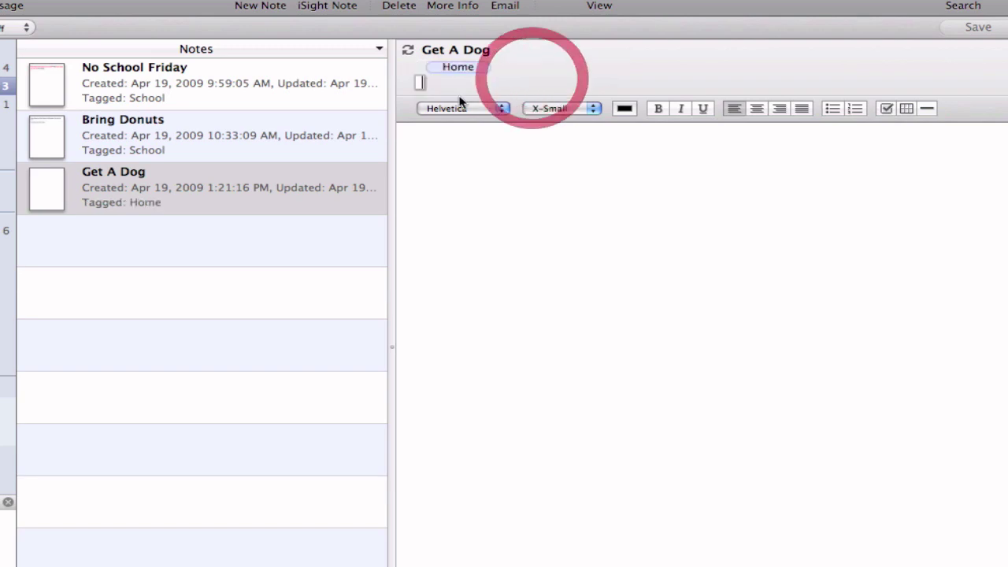
type("www.pe")
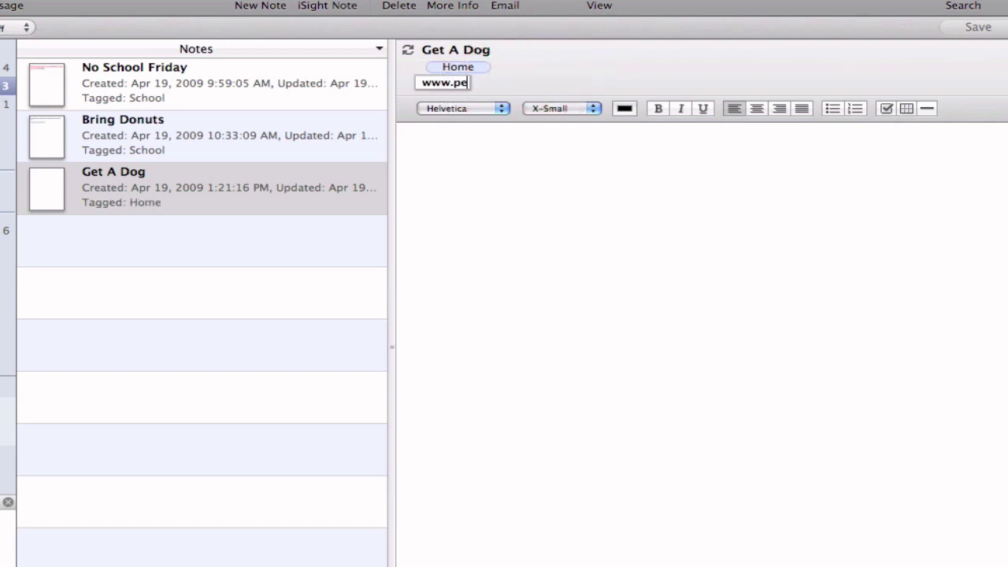
type("tco.com")
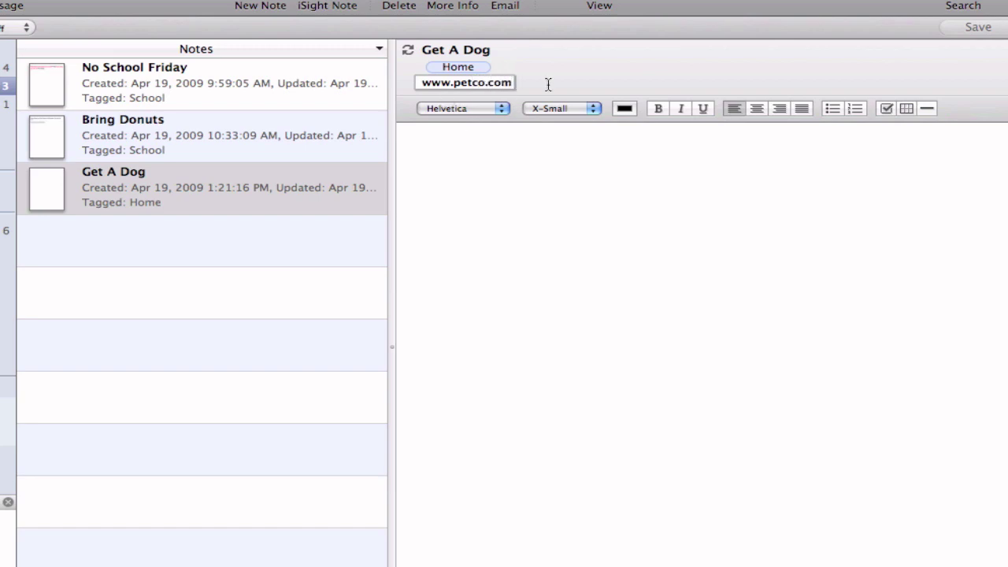
Write "Dogs are beastly unless they are chi-wawas's" as the Get A Dog note's body text and sync the account
left_click(476, 147)
type("Dogs are beastly unless the")
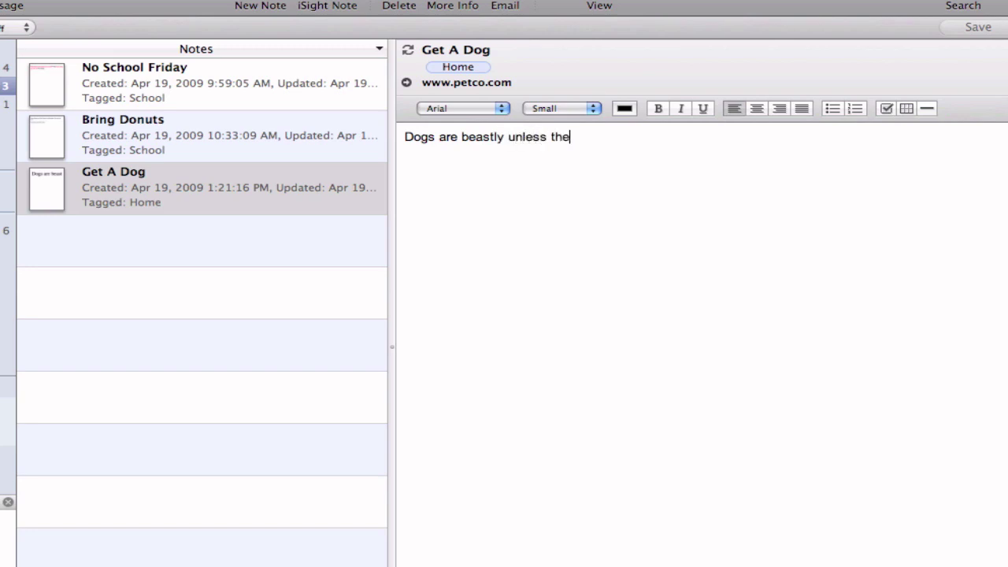
type("y are chi-wawas's")
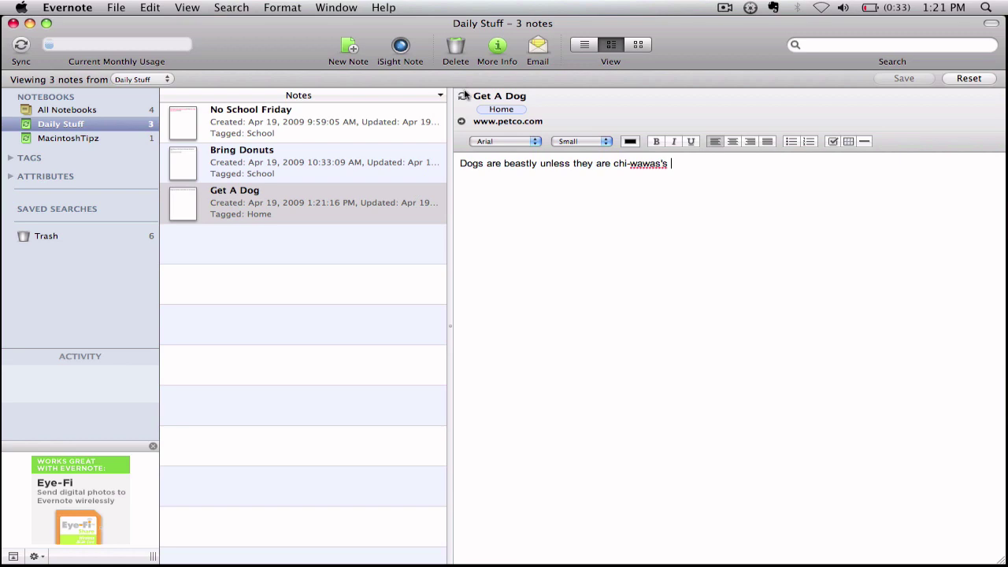
left_click(21, 44)
Take a video snapshot with the iSight camera and add it to Evernote as a new note
left_click(400, 47)
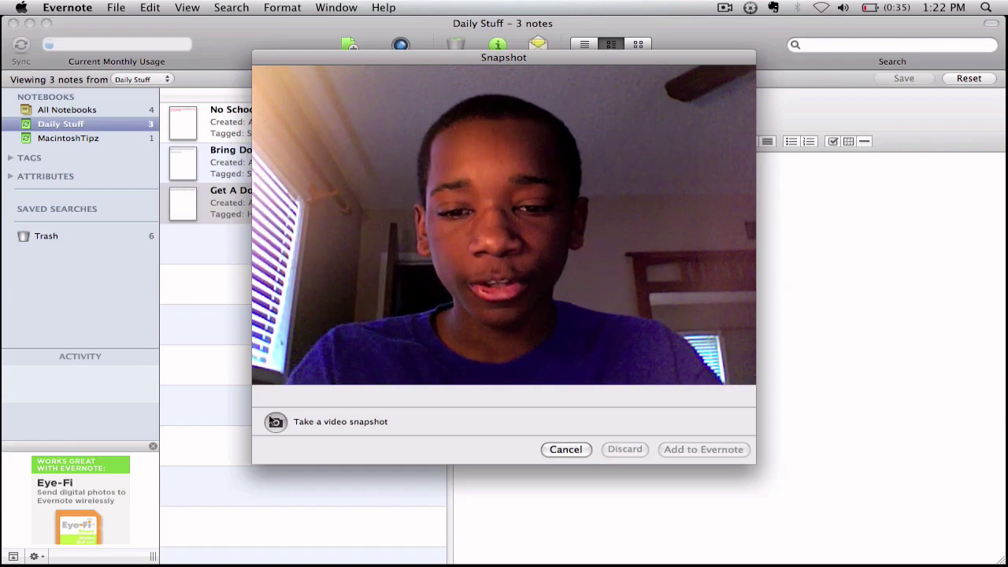
left_click(275, 422)
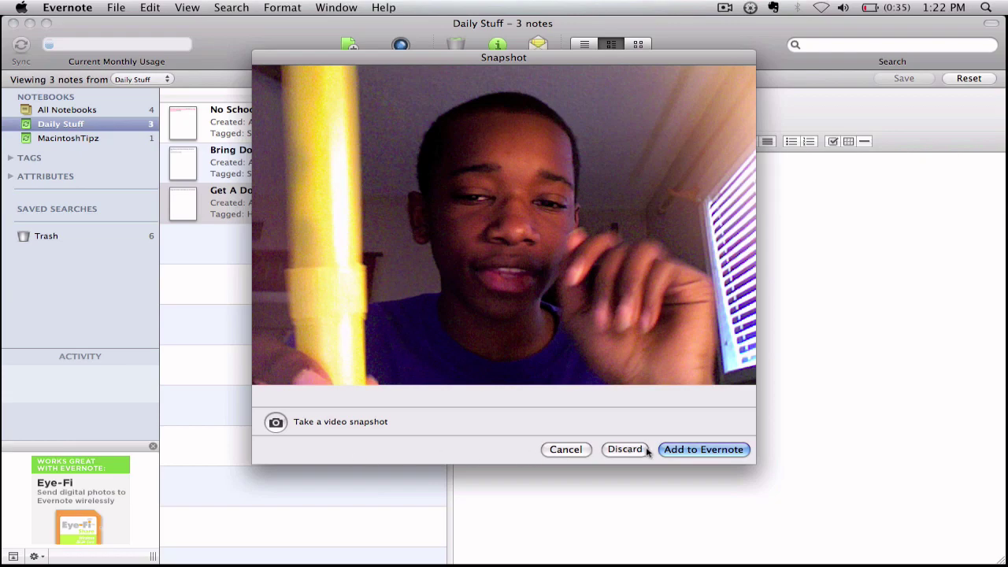
left_click(673, 451)
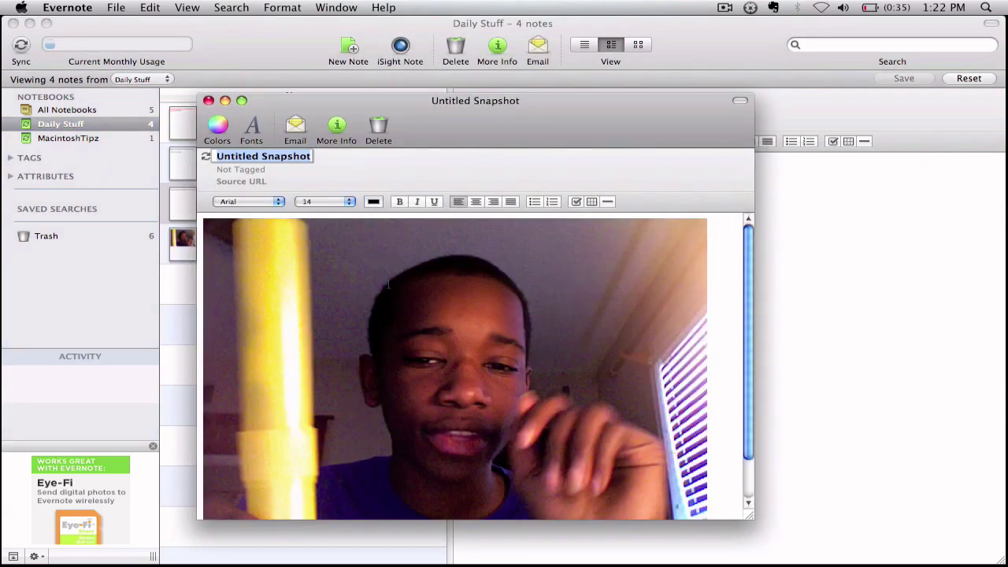
Title the snapshot note "brush his teeth" and close its separate window
key("BackSpace")
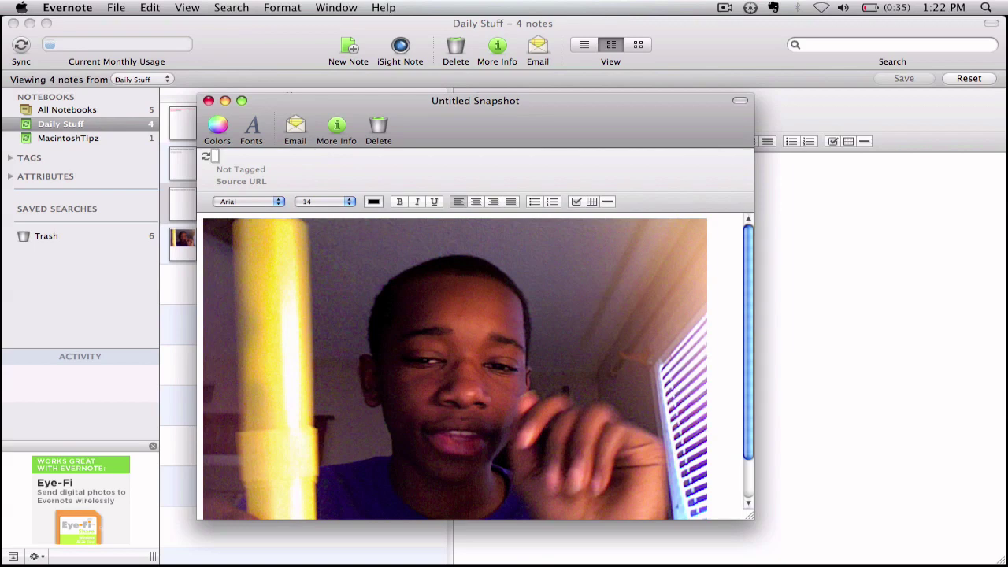
type("brush his teet")
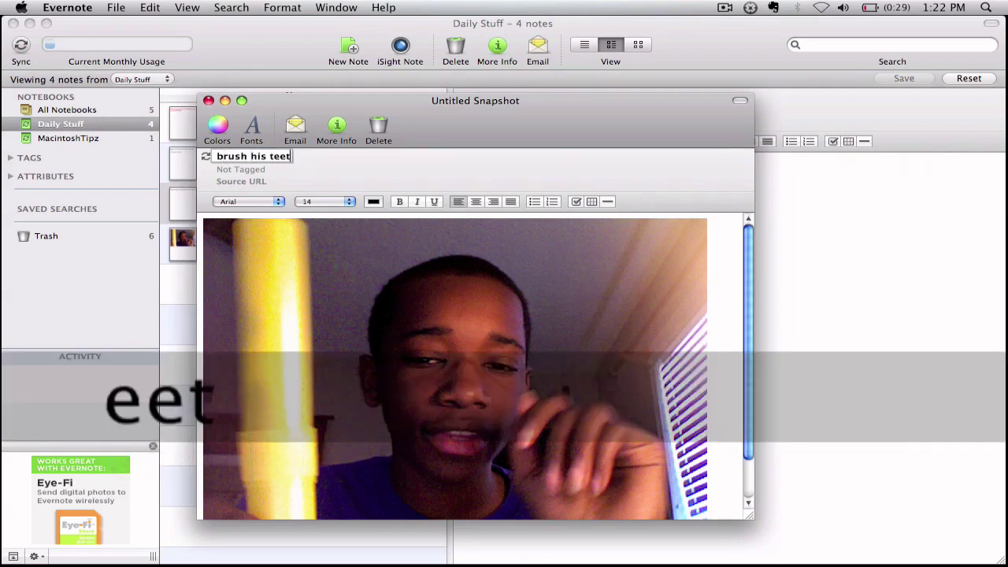
type("h")
key("Return")
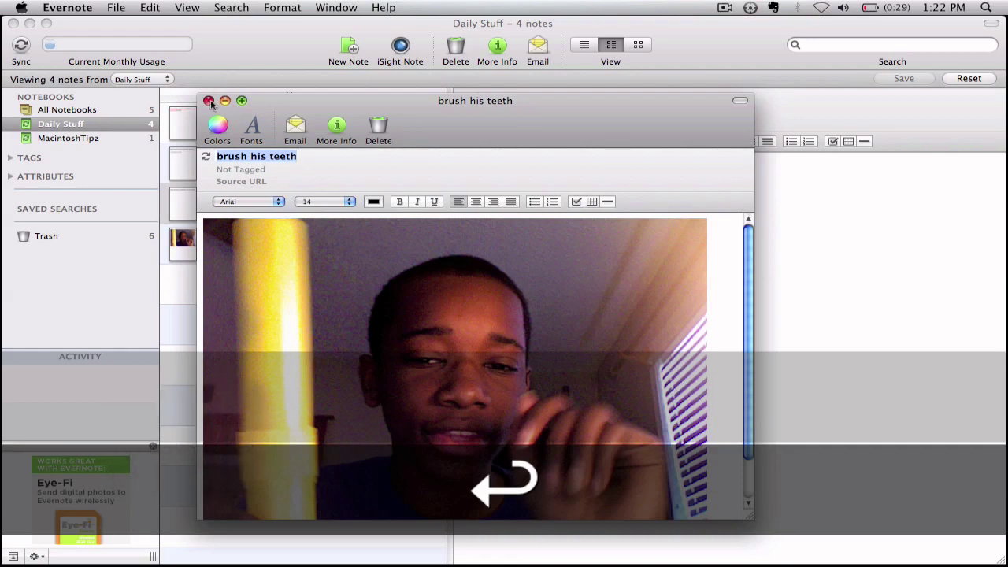
left_click(208, 100)
Merge the Get A Dog and brush his teeth notes into one note and look over the combined content
left_click(332, 210)
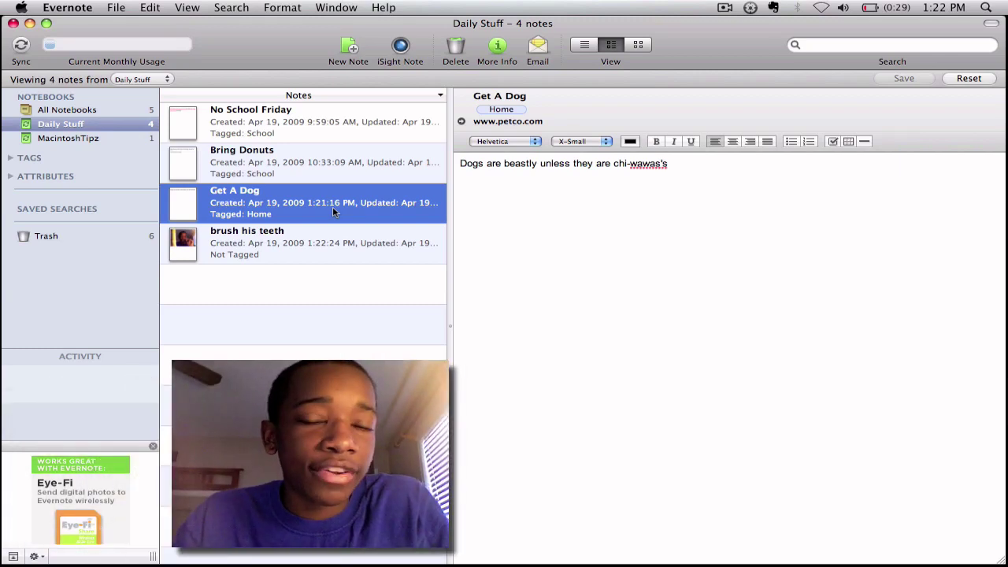
left_click(333, 243, "shift")
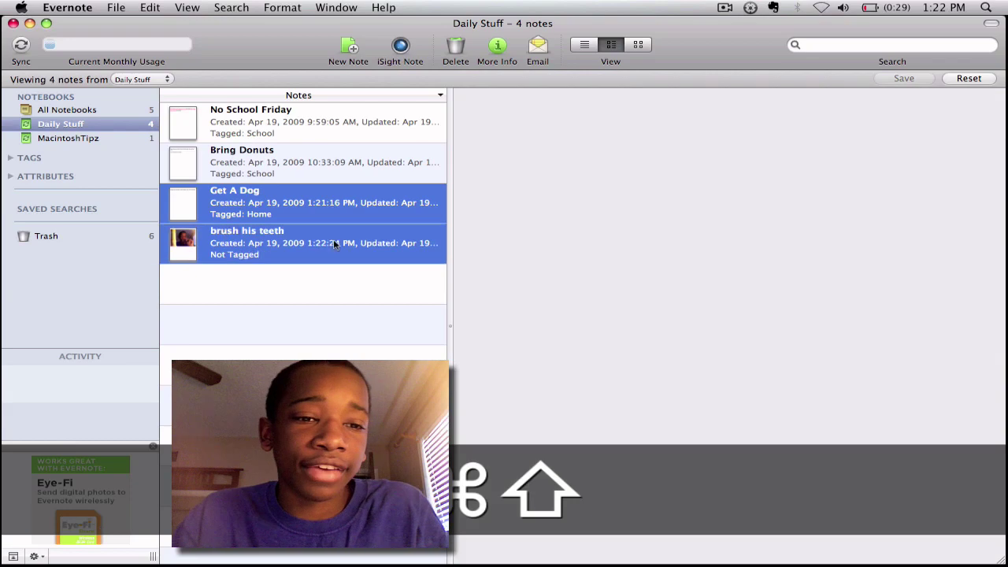
right_click(334, 244)
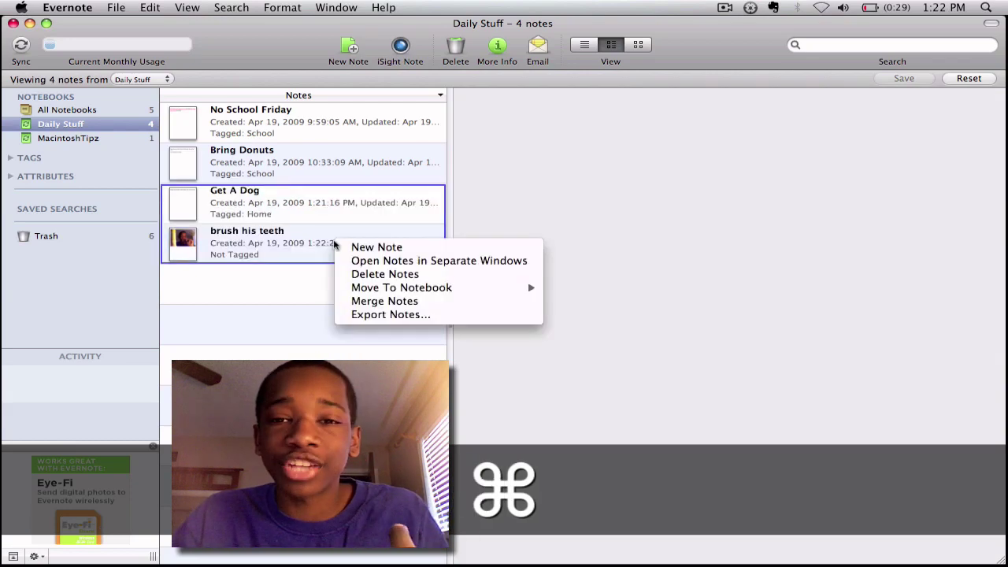
left_click(408, 301)
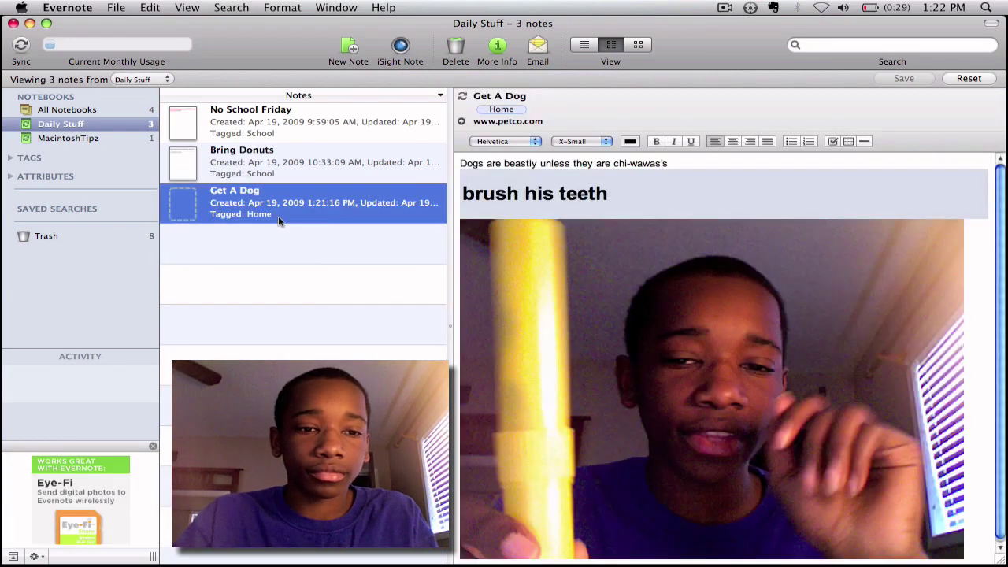
scroll(476, 197, "down", 1)
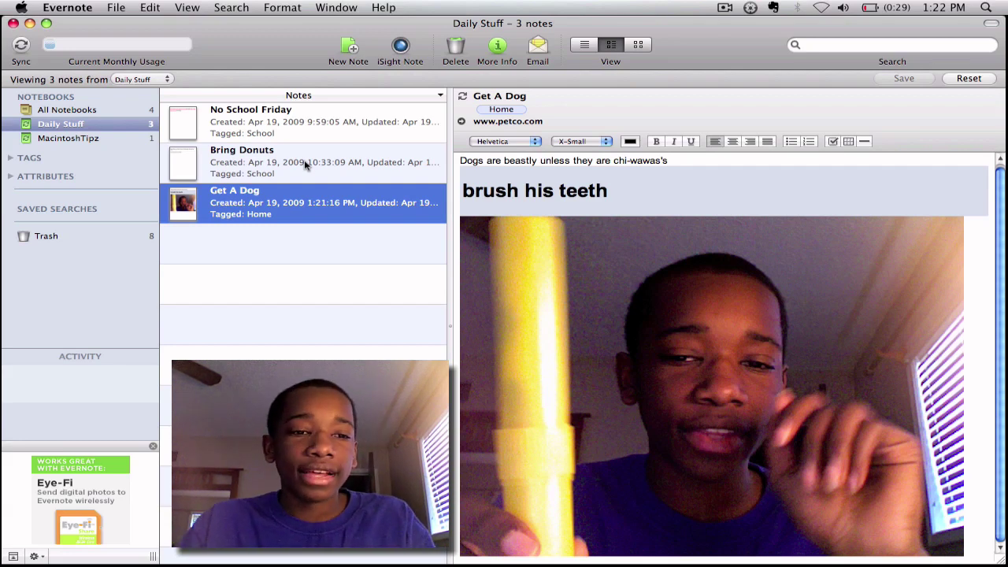
scroll(594, 282, "up", 1)
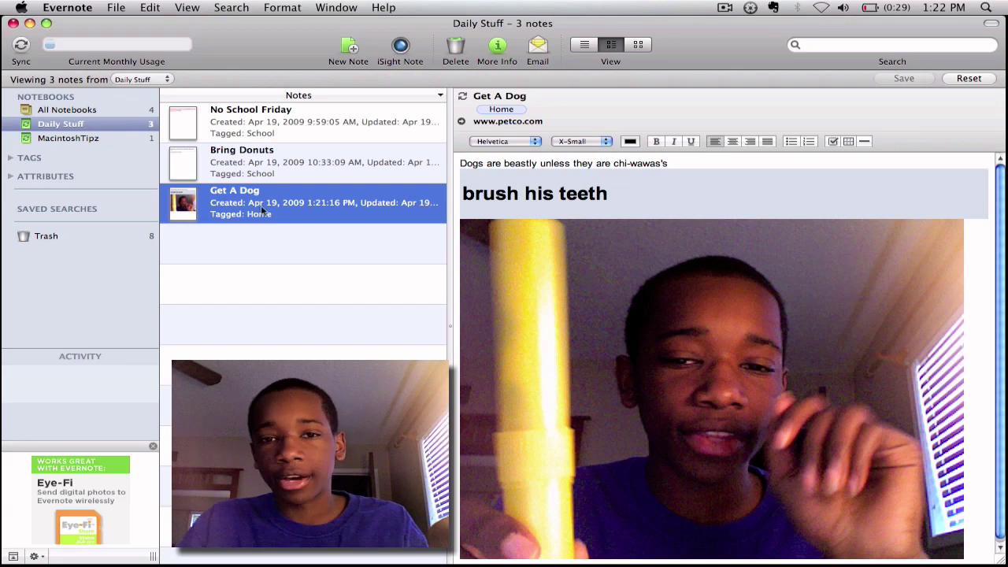
Create a new note titled "Tutorial on Remote Buddy" with the placeholder body text "hahdalfdhfaf'a"
left_click(342, 58)
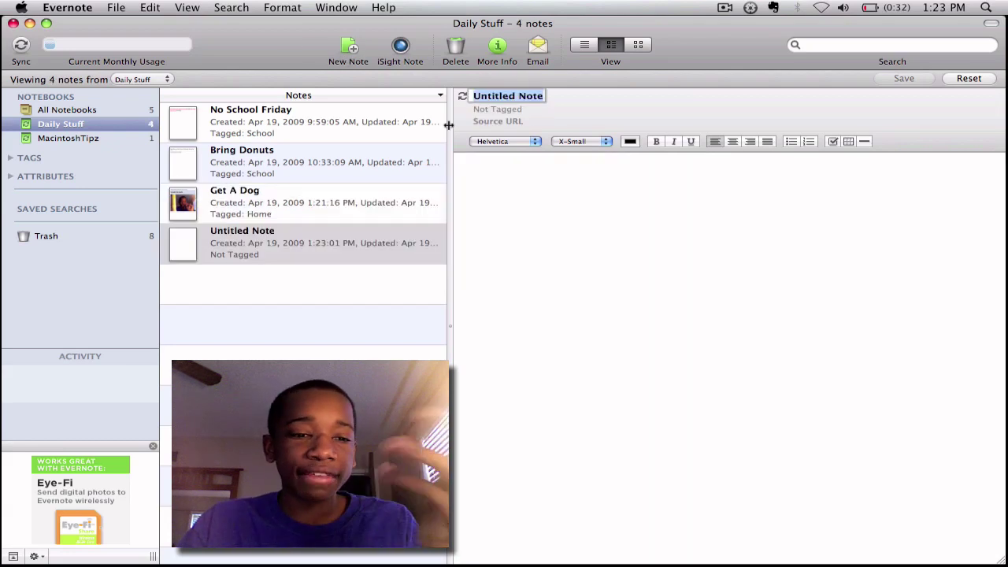
type("Tut")
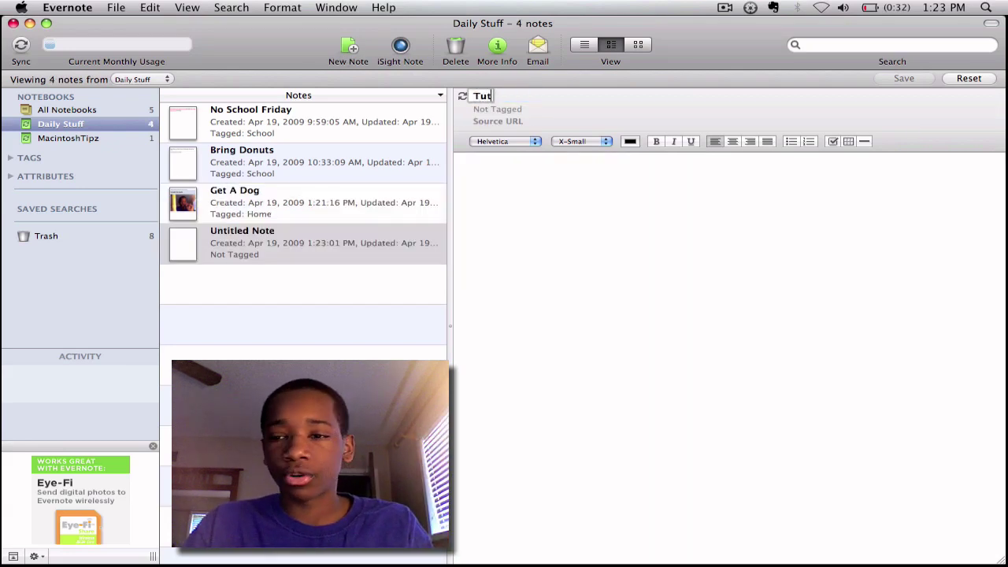
type("orial on ")
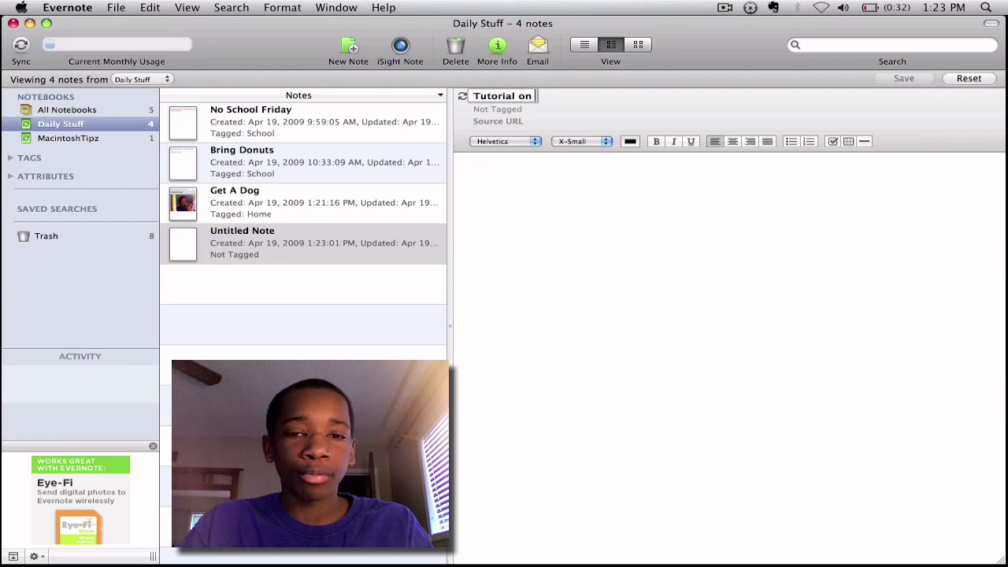
type("Remote Buddy")
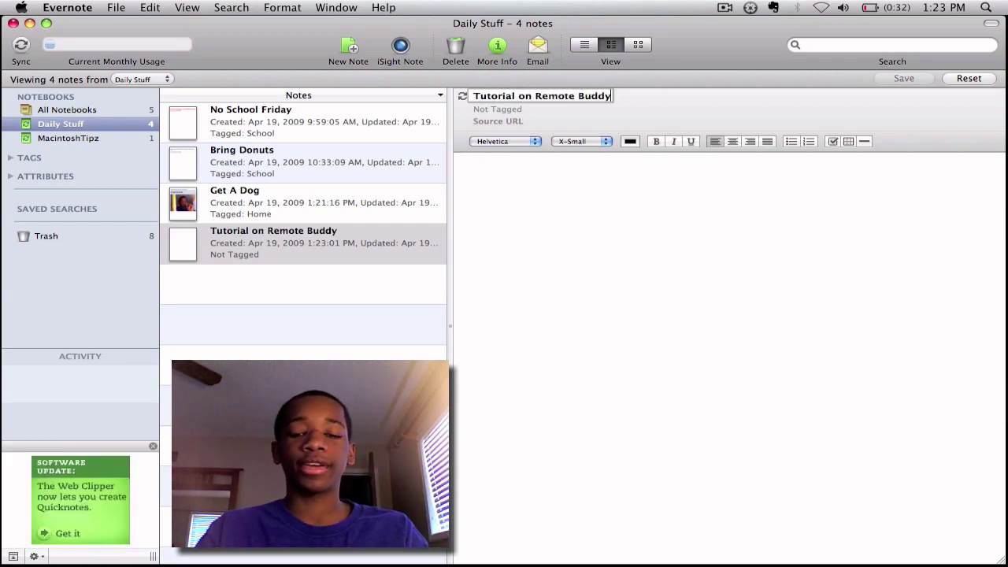
key("Return")
left_click(554, 218)
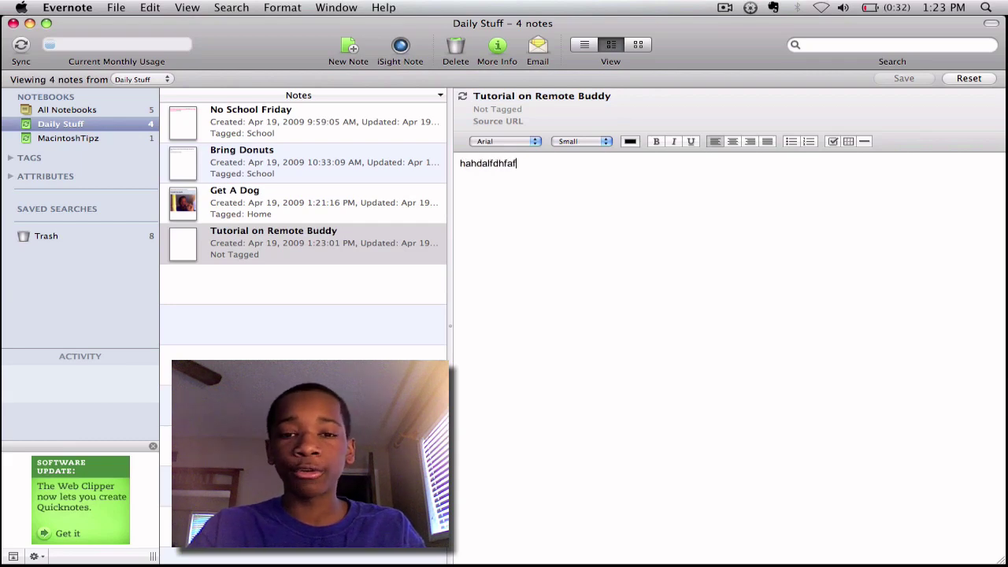
type("hahdalfdhfaf'a")
Format all the body text of the Tutorial on Remote Buddy note in Georgia at X-Large size
key("super+a")
left_click(508, 141)
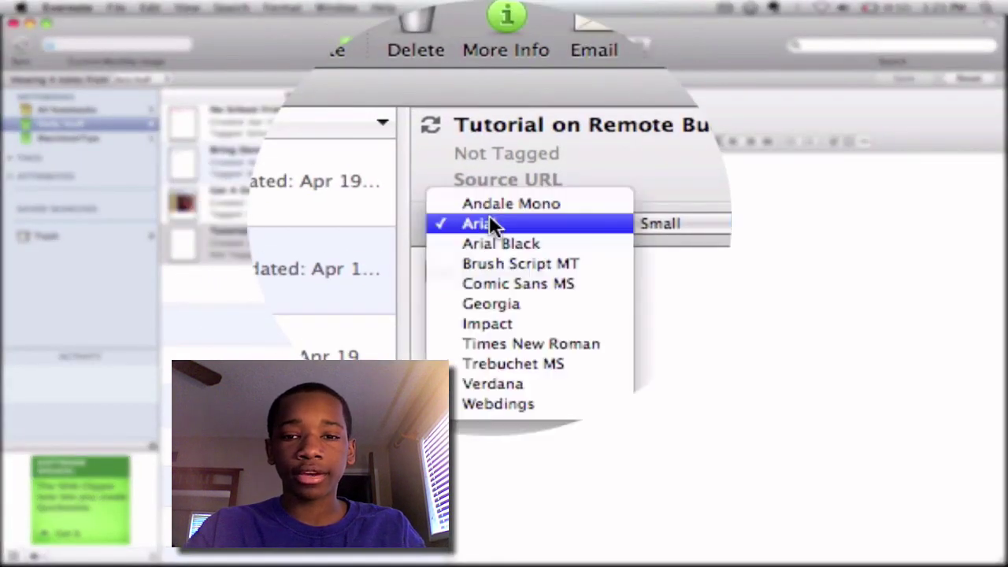
left_click(513, 245)
left_click(567, 167)
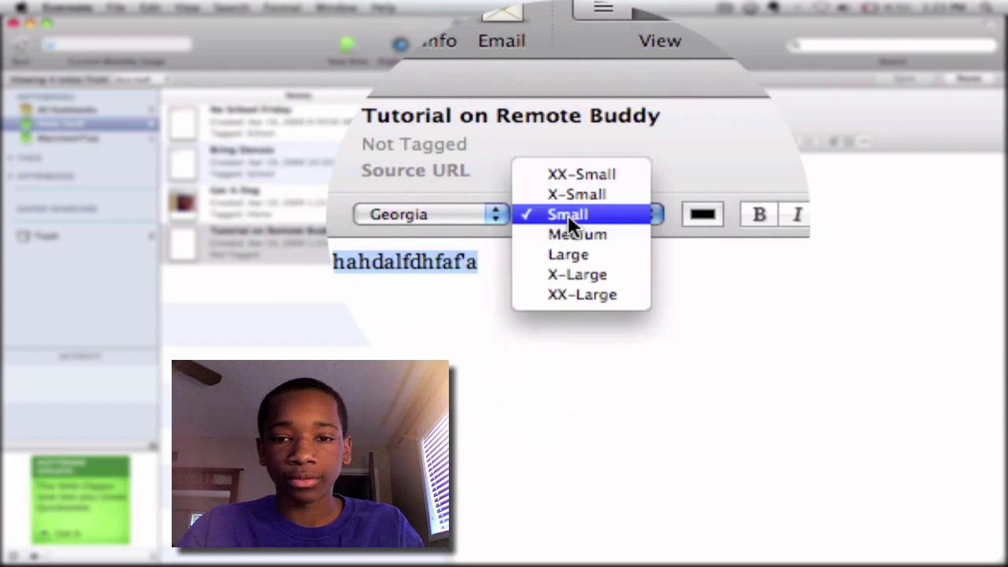
left_click(578, 223)
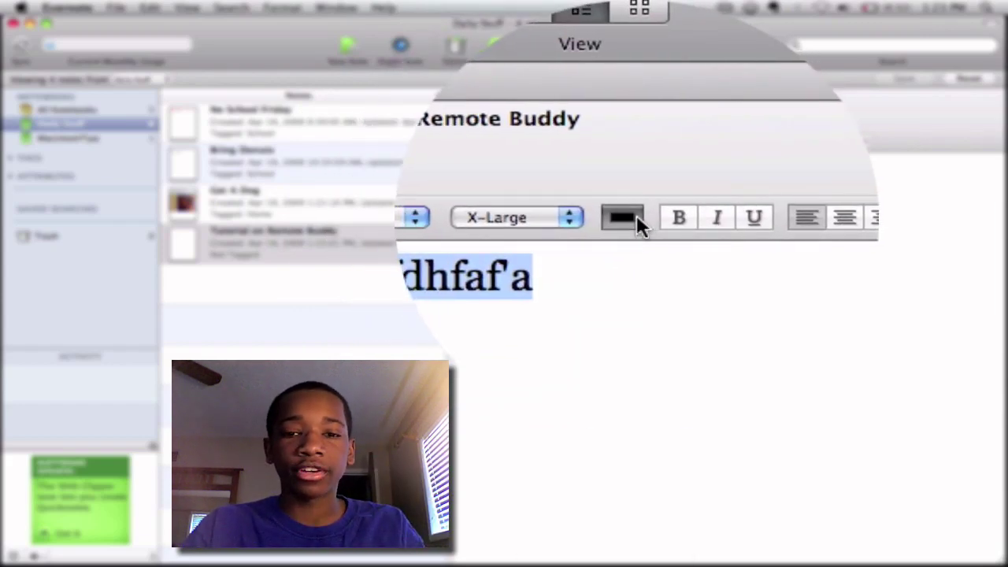
Color the Tutorial on Remote Buddy body text with the green Moss crayon, close the color picker and sync the notes
left_click(690, 162)
left_click(690, 311)
left_click(585, 352)
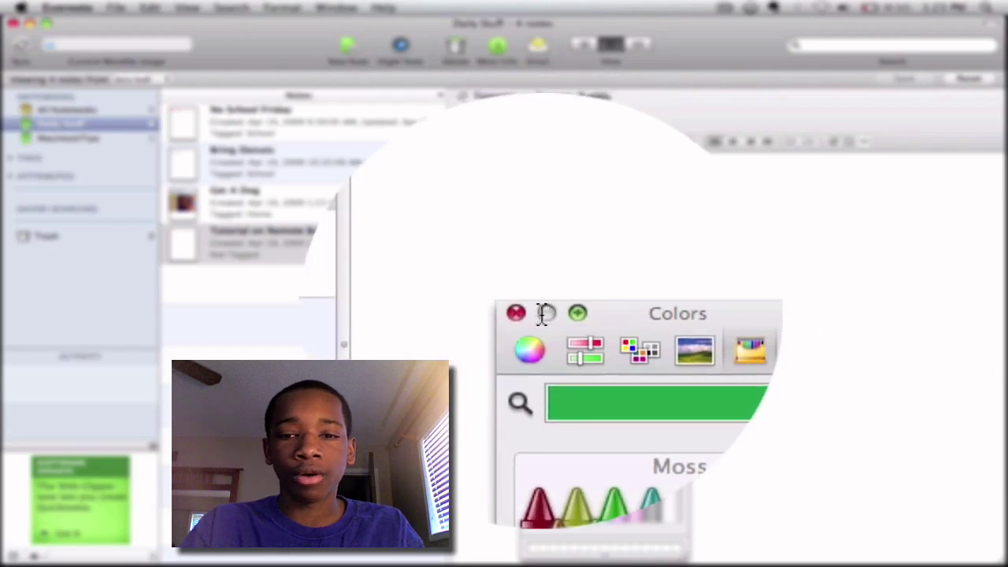
left_click(530, 312)
left_click(685, 232)
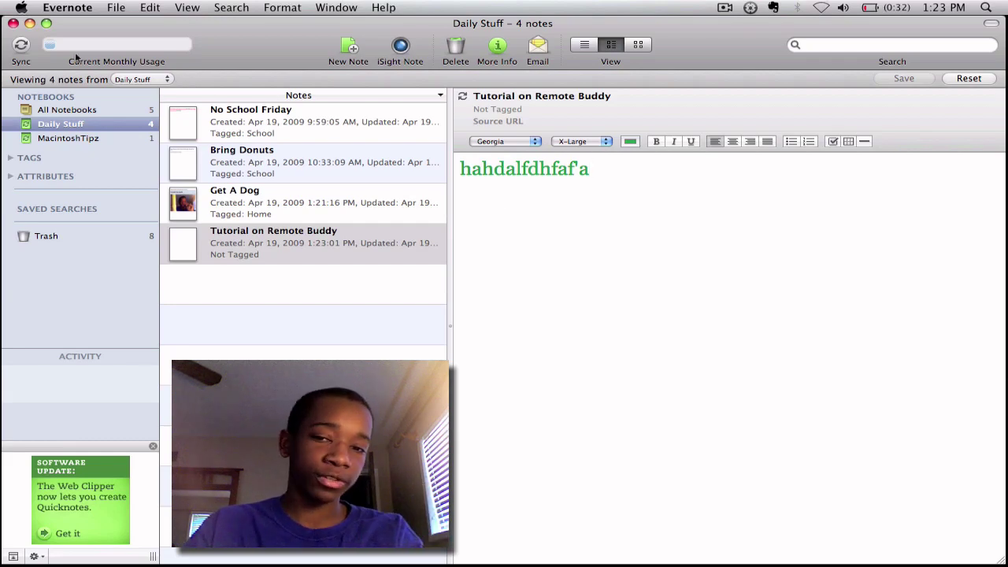
left_click(20, 45)
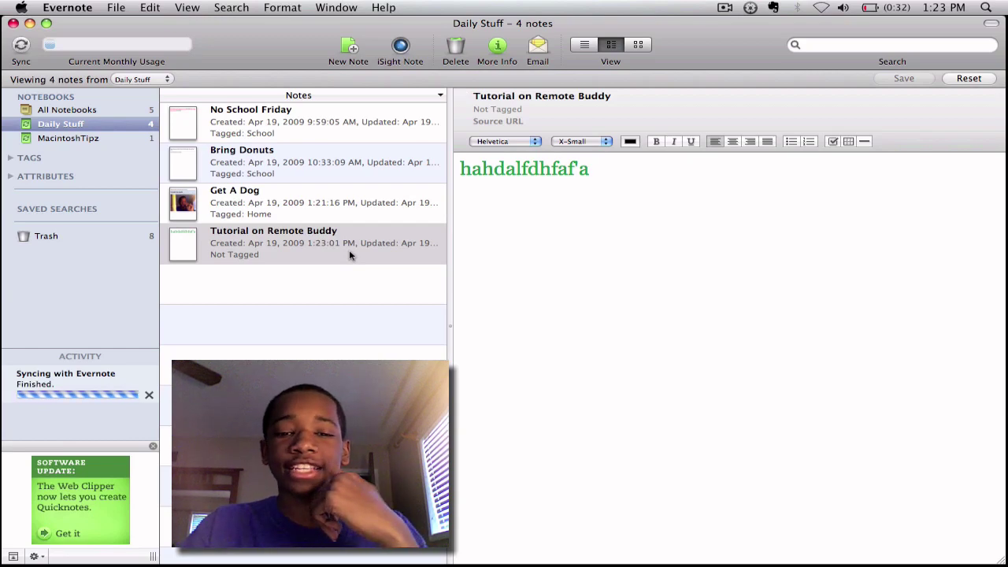
Move the Tutorial on Remote Buddy note to the MacintoshTipz notebook and open it there
left_click(329, 249)
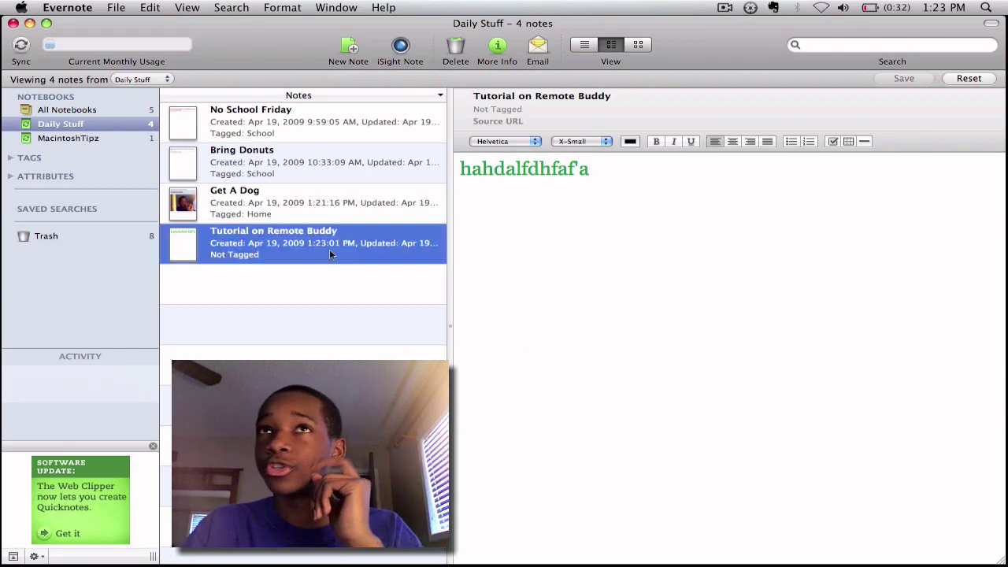
right_click(329, 248)
mouse_move(410, 297)
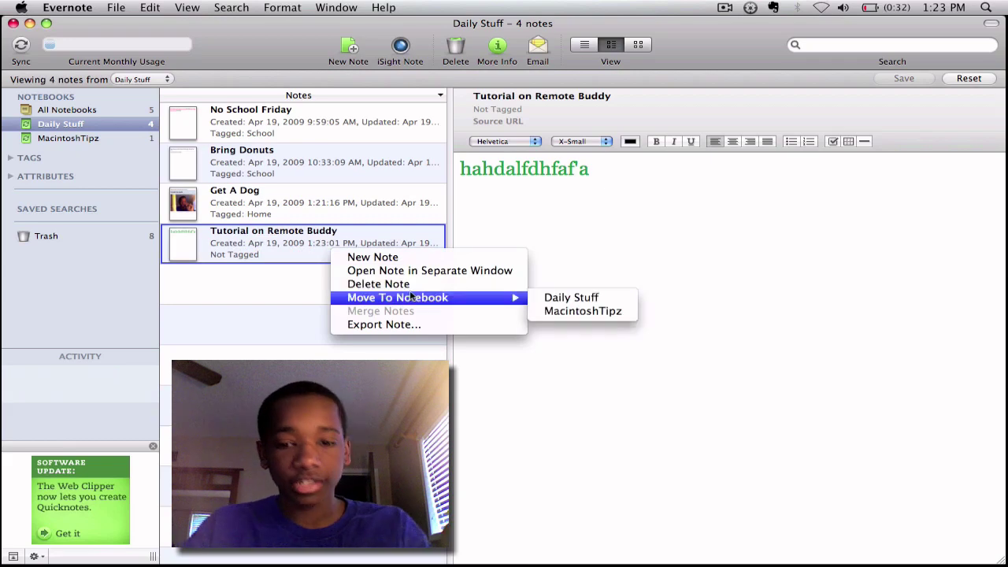
left_click(563, 315)
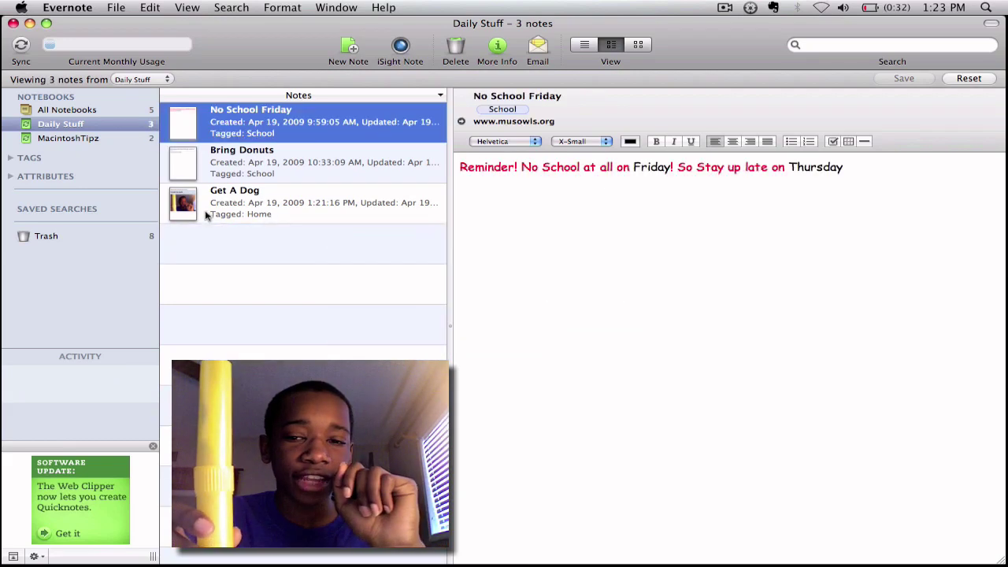
left_click(74, 137)
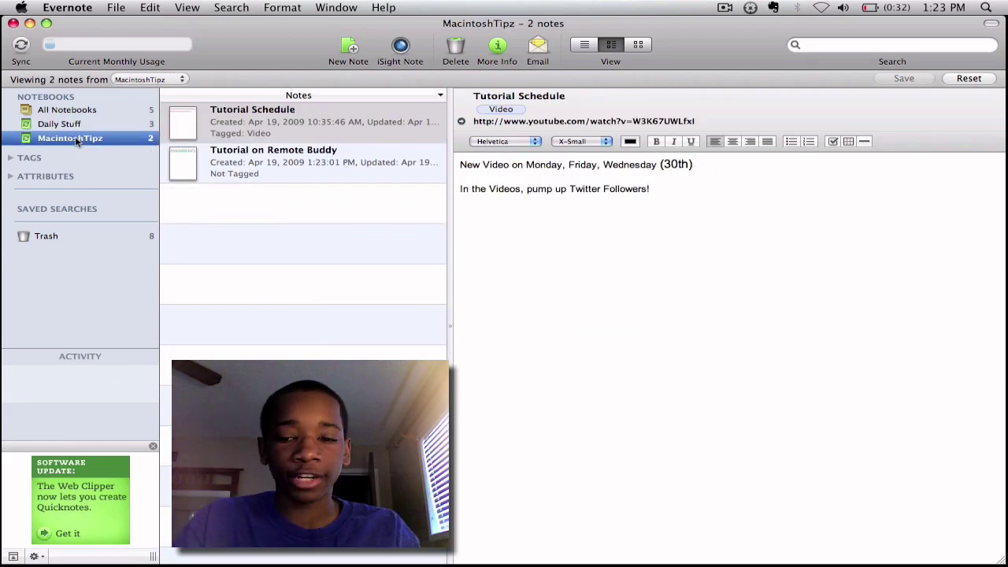
left_click(252, 156)
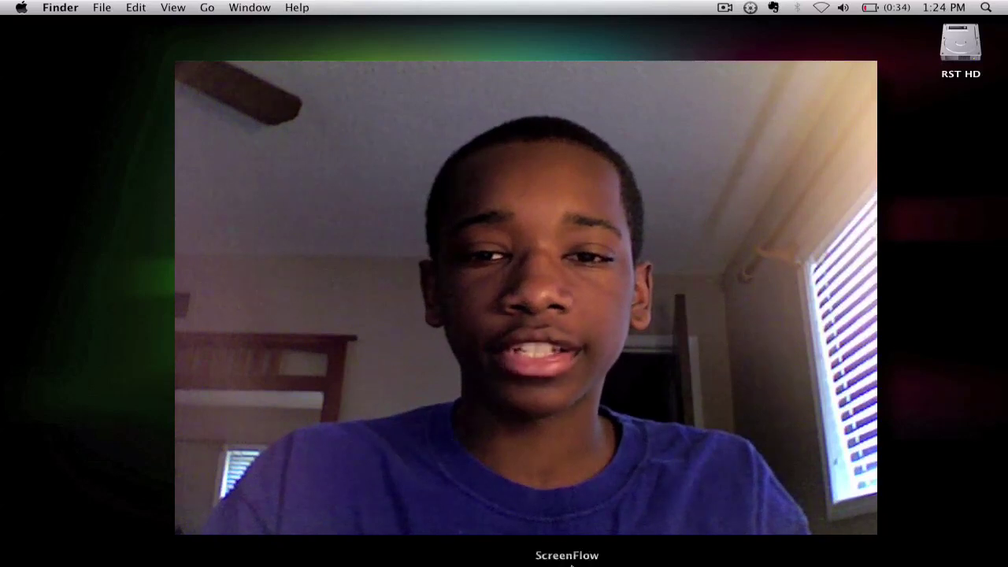
Switch to Safari, load The Onion's bookmarked site and look over its front page
mouse_move(352, 558)
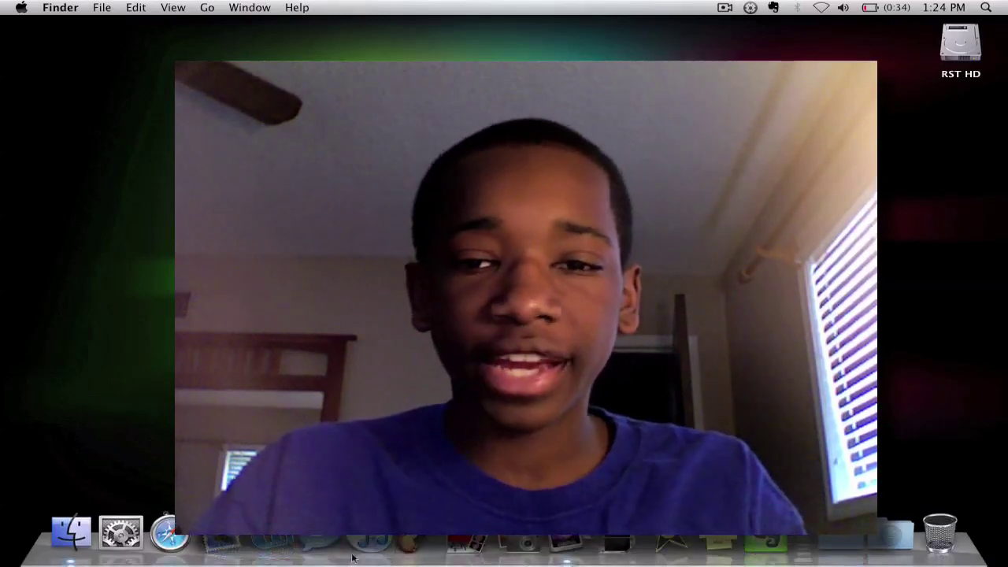
left_click(170, 533)
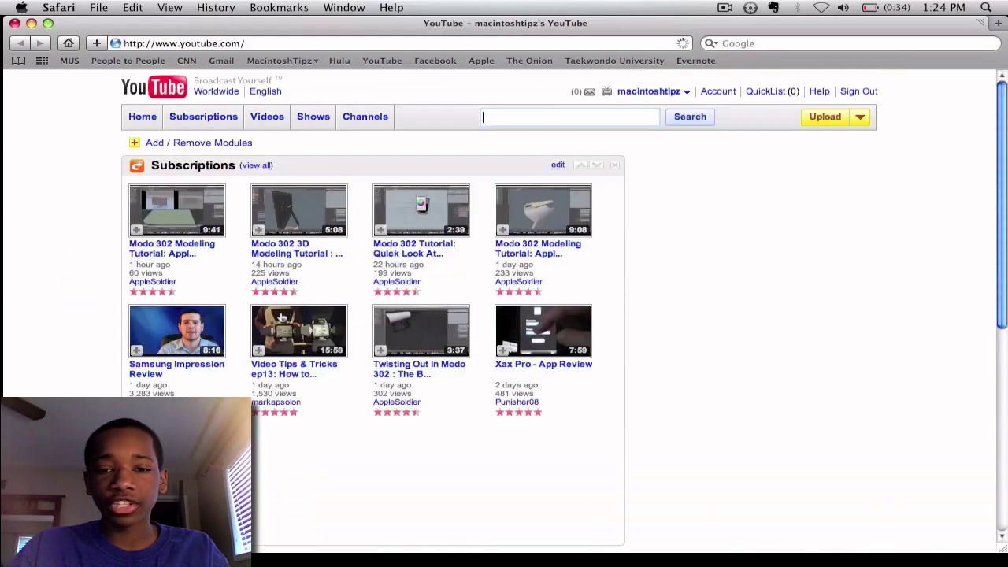
left_click(522, 63)
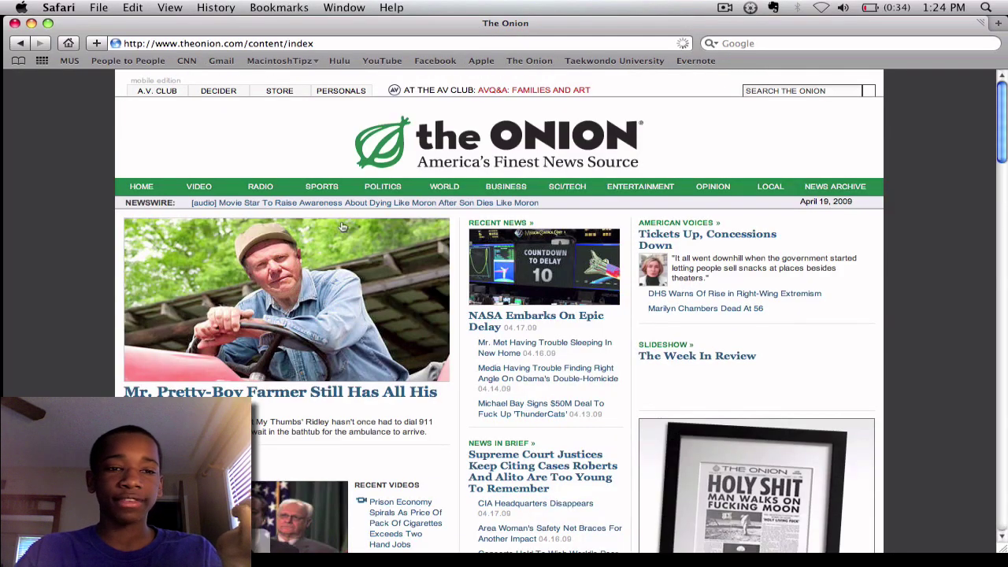
scroll(513, 207, "down", 8)
scroll(340, 229, "up", 4)
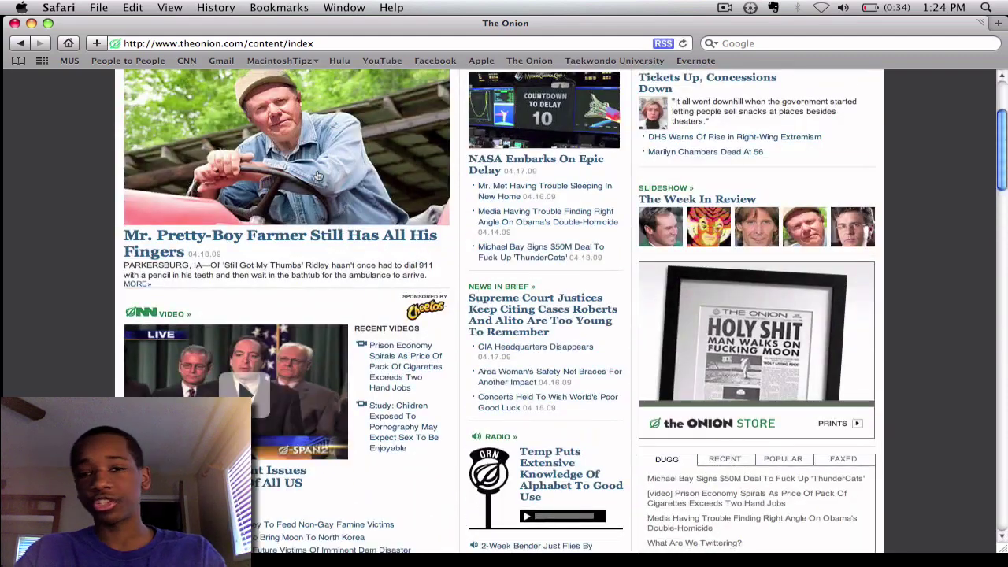
scroll(317, 175, "up", 5)
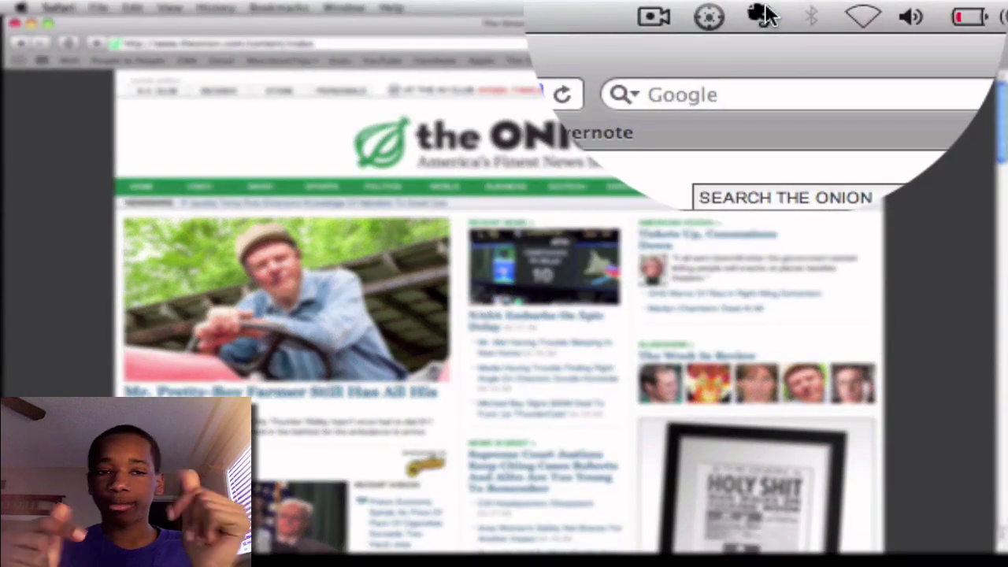
Clip a screenshot into Evernote covering The Onion's "Mr. Pretty-Boy Farmer" photo, headline and summary
left_click(762, 14)
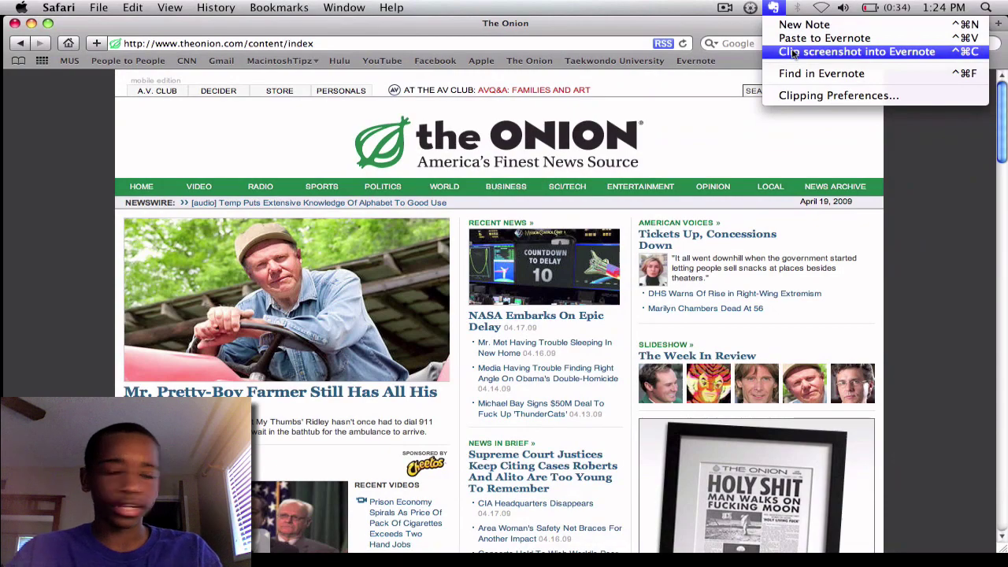
left_click(791, 52)
left_click_drag(464, 376, 543, 445)
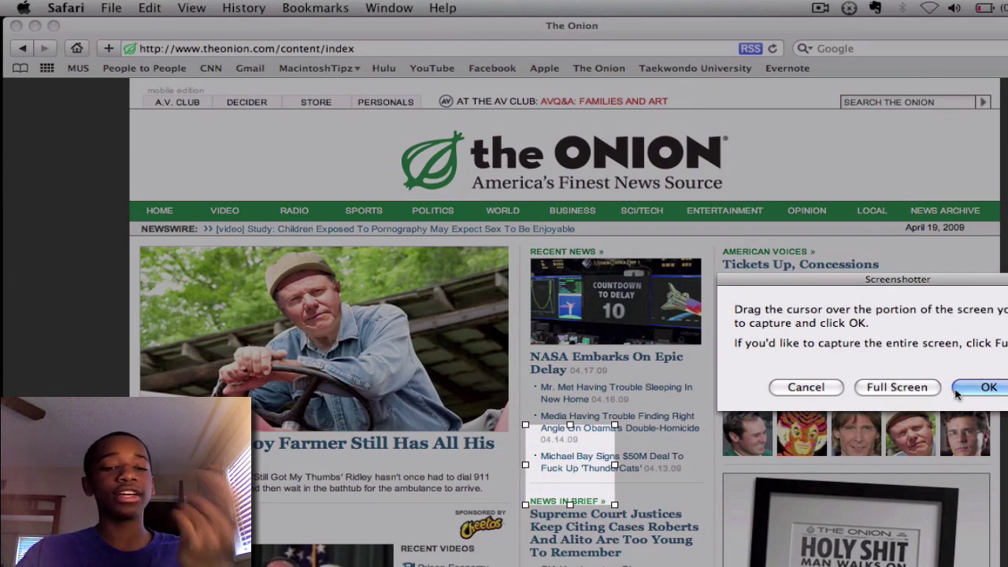
left_click_drag(527, 448, 141, 263)
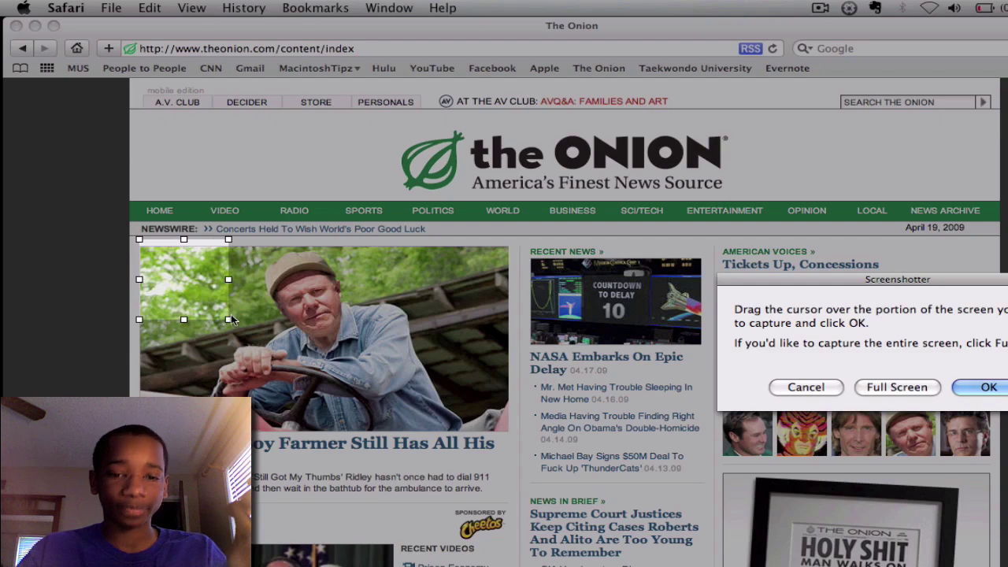
left_click_drag(229, 316, 506, 506)
key("Return")
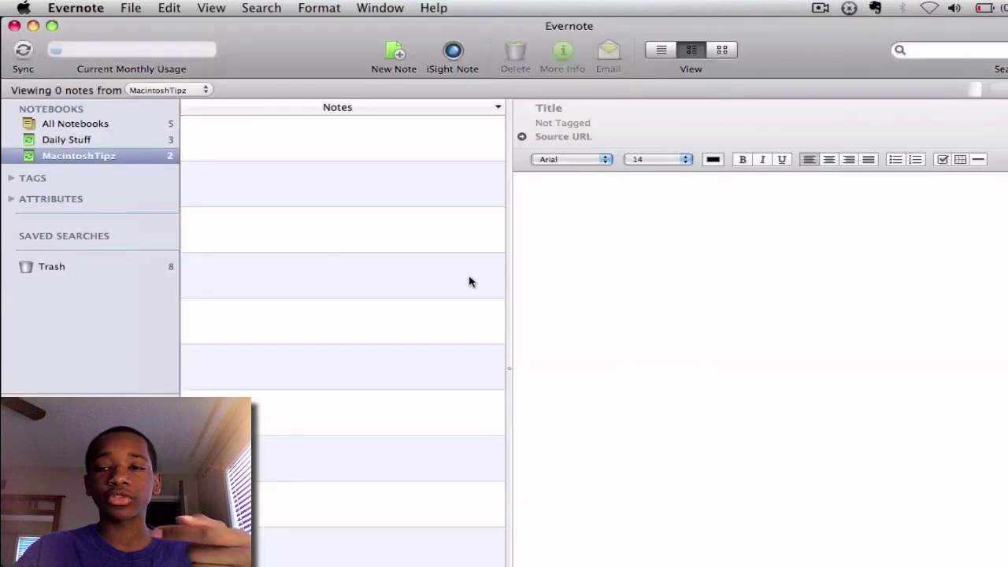
Title the clipped screenshot note "The Onion-Story" and enter the tag "Comedy"
type("The Onion-Story")
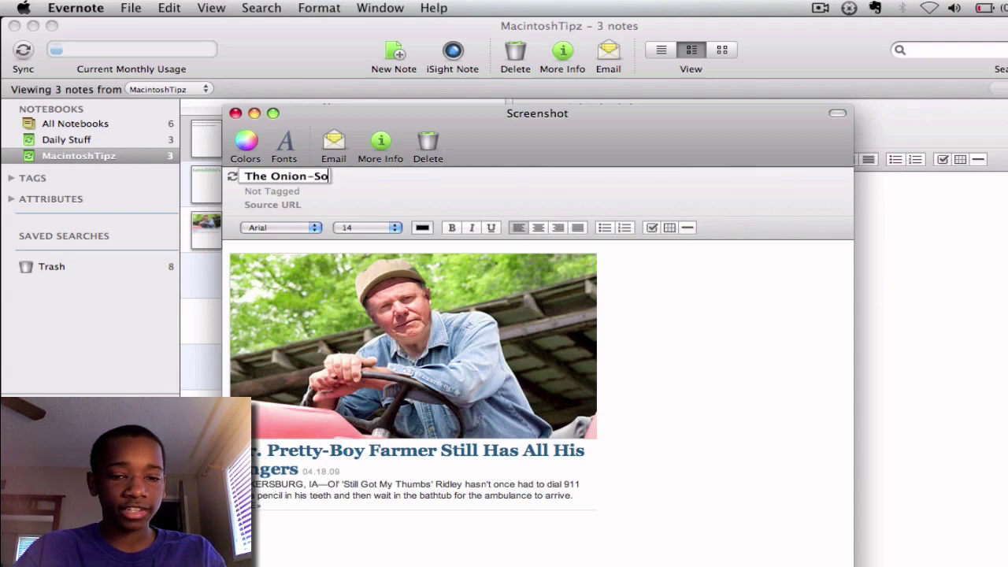
left_click(291, 191)
type("Come")
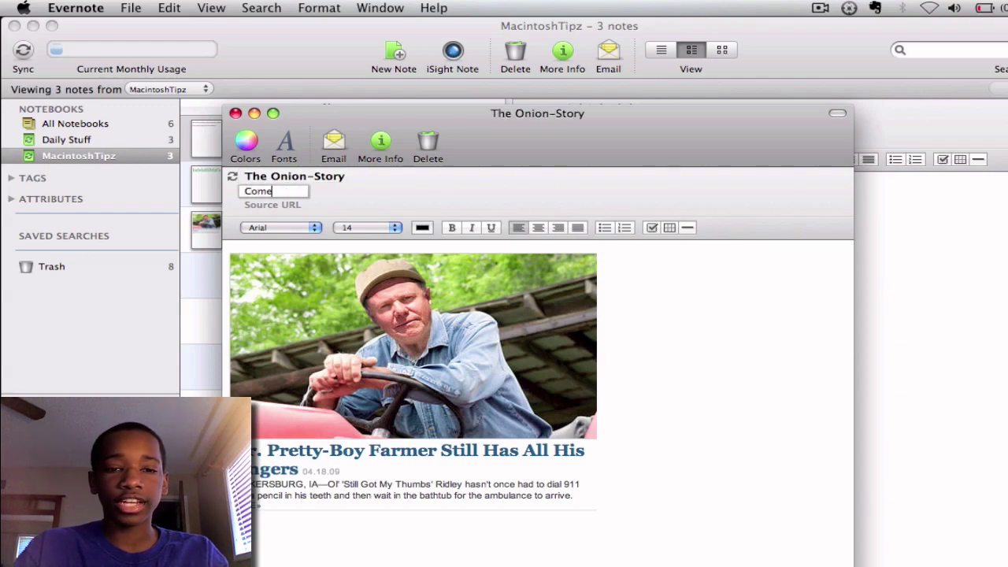
key("F9")
left_click(736, 169)
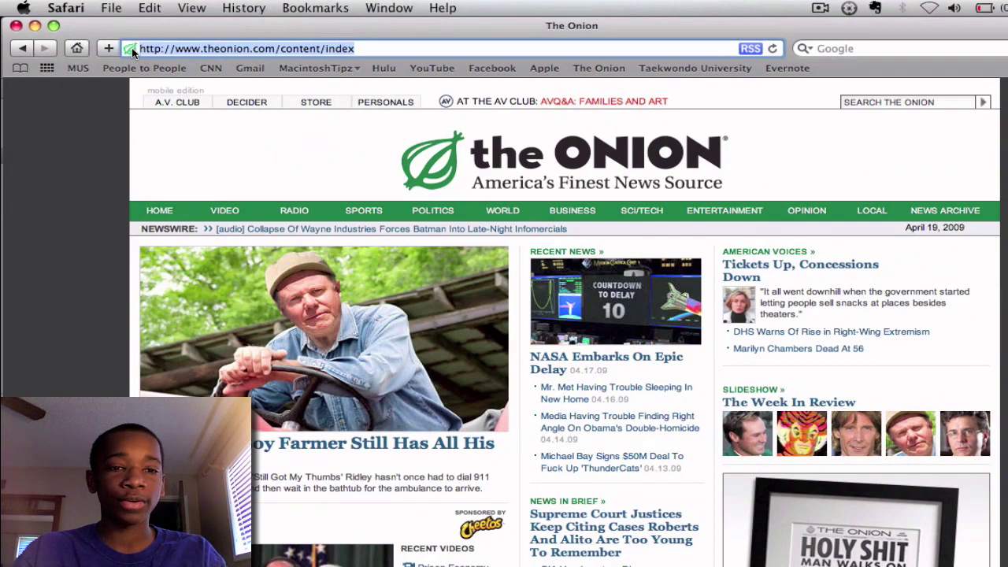
key("F9")
left_click(138, 163)
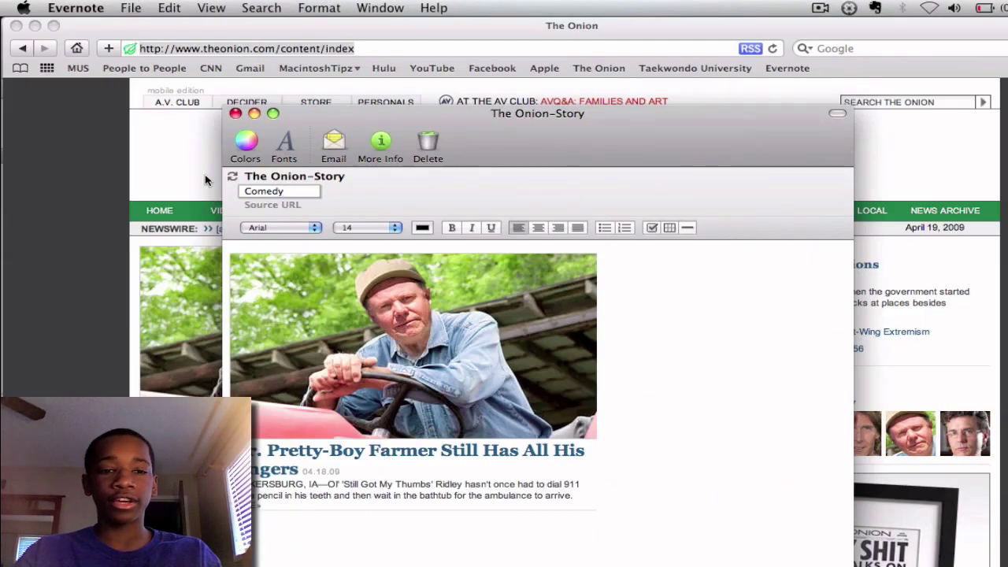
key("Return")
type("http://www.theonion.com/content/index")
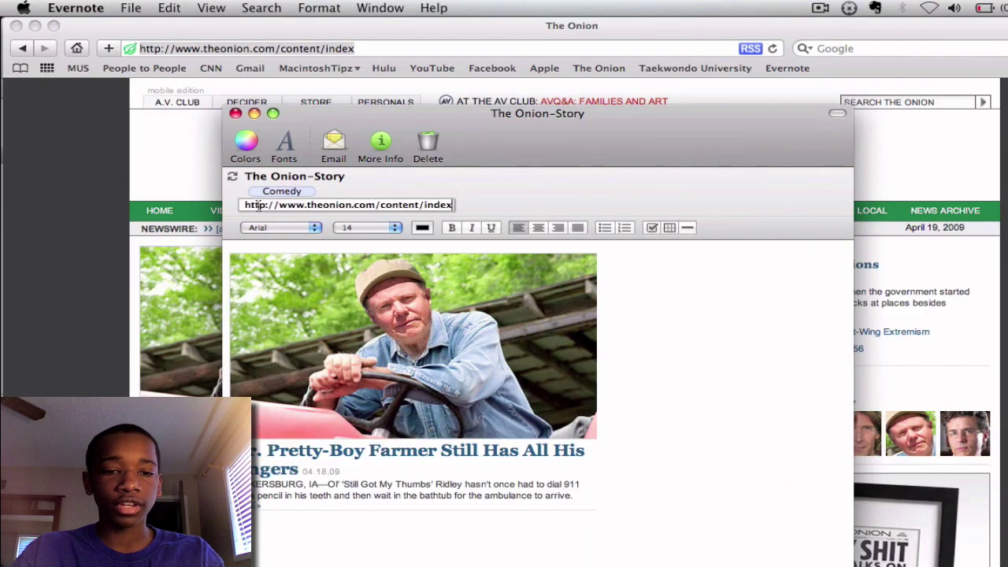
Add the text "funny stuff!" after the clipped image and minimize the note's separate window
left_click(595, 463)
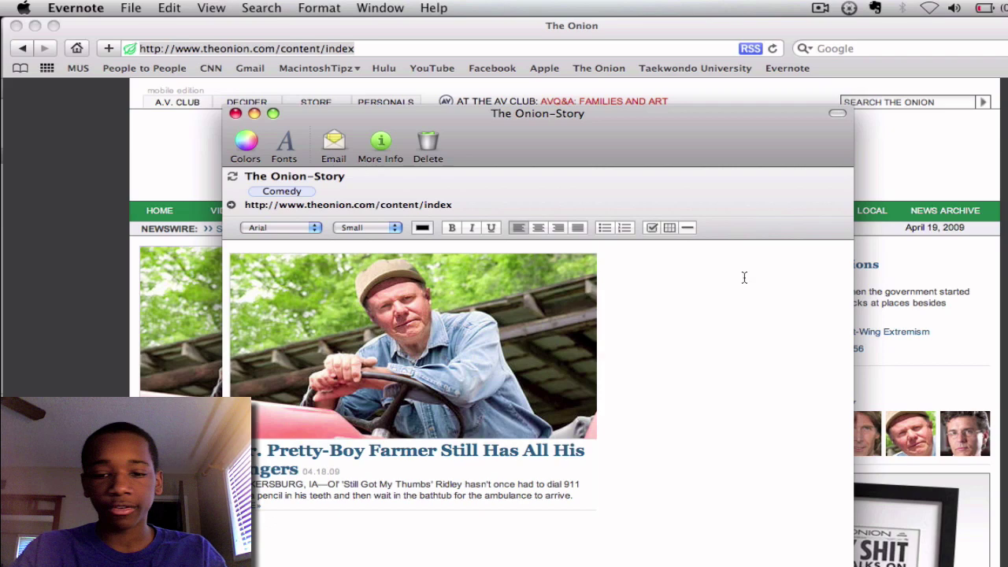
type("funny")
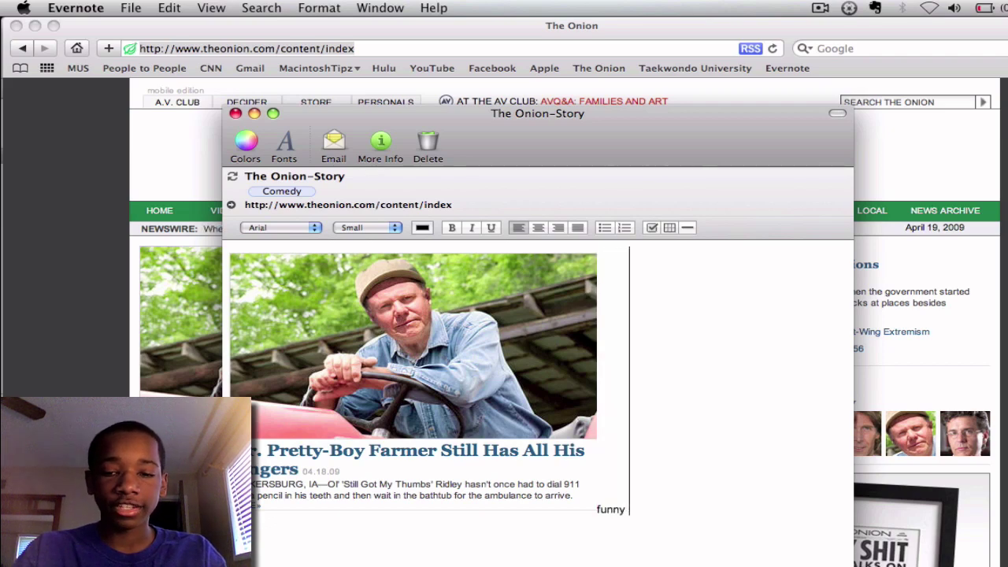
type(" stuff!")
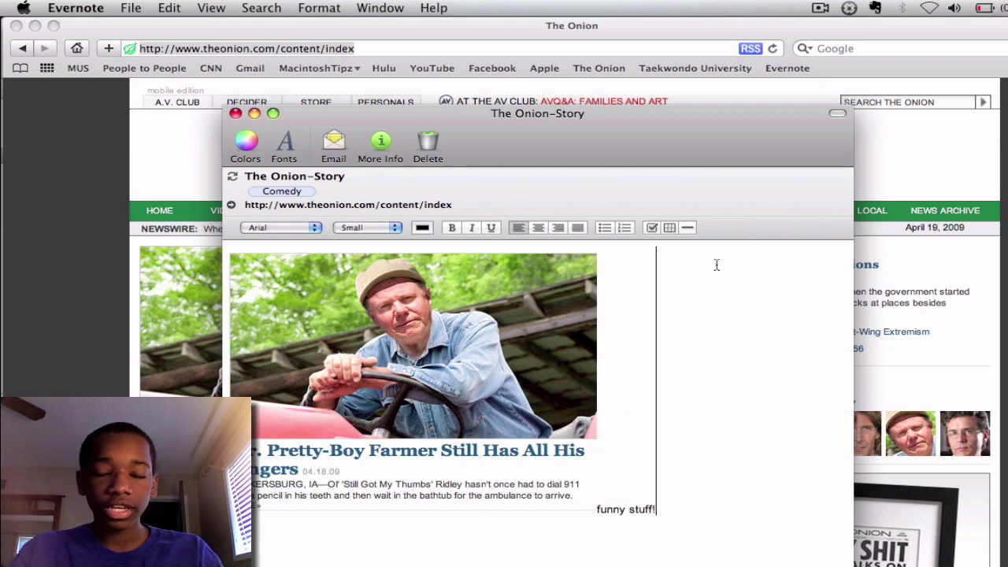
left_click(253, 115)
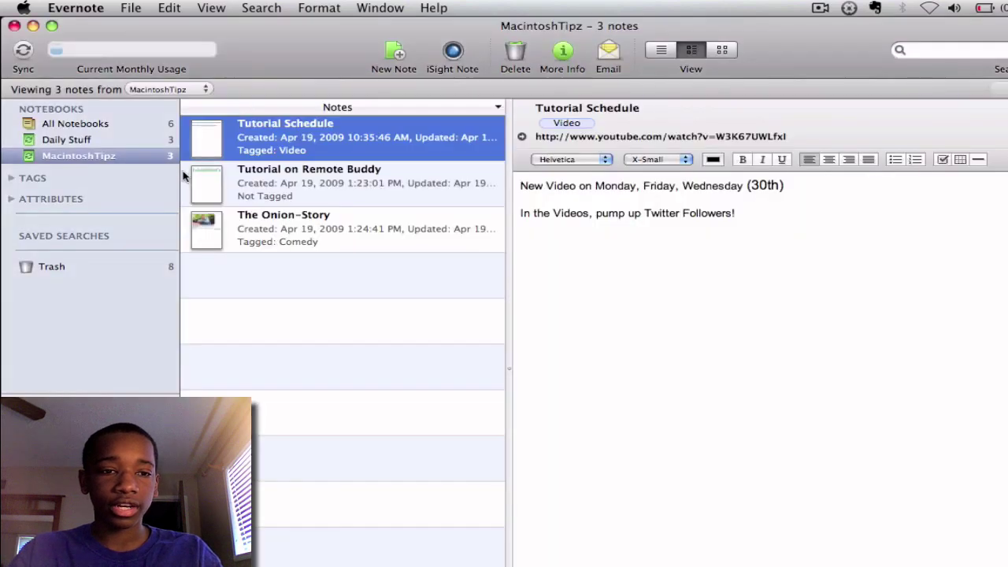
Move The Onion-Story note from MacintoshTipz to the Daily Stuff notebook and open it there
left_click(229, 245)
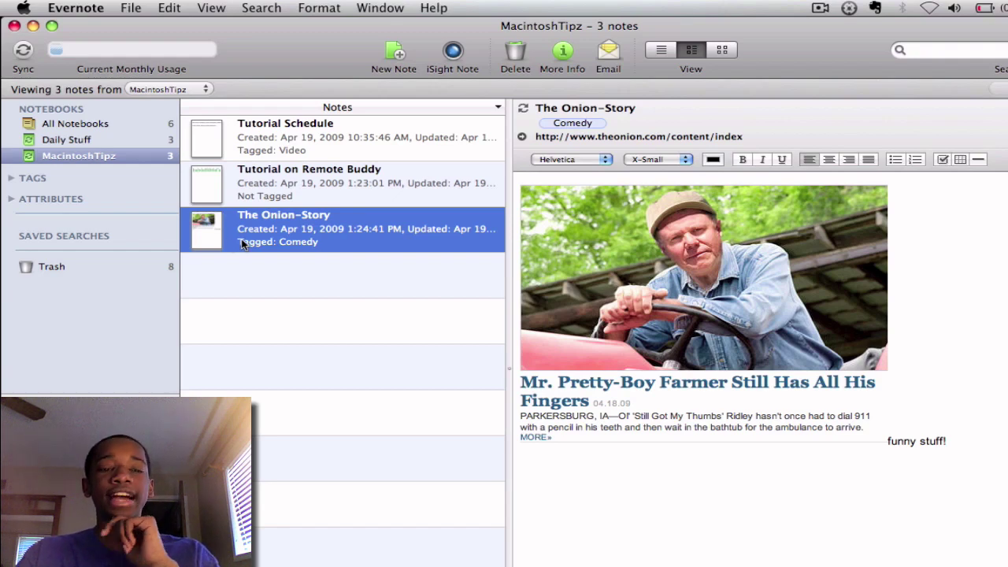
left_click_drag(244, 237, 83, 140)
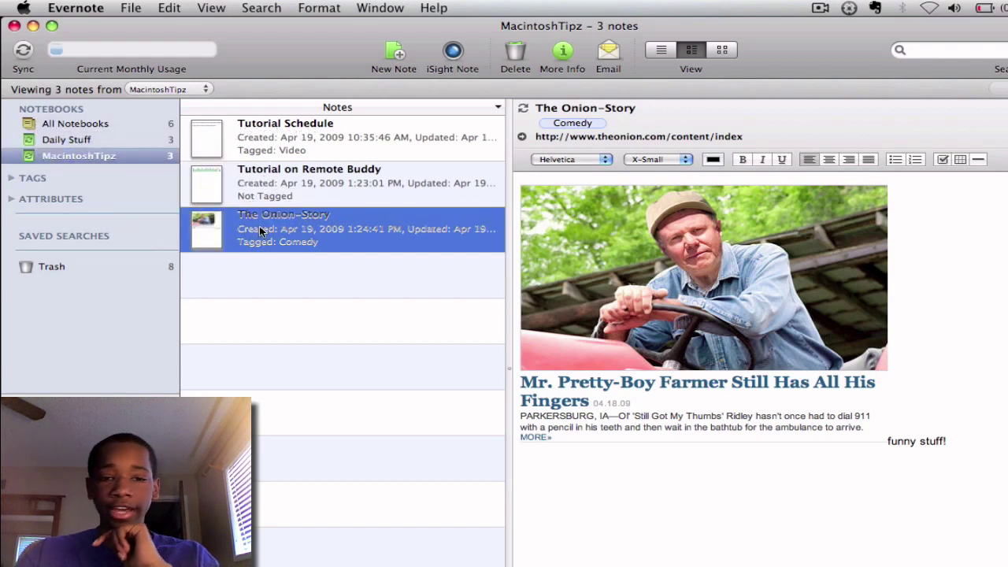
right_click(261, 226)
mouse_move(329, 280)
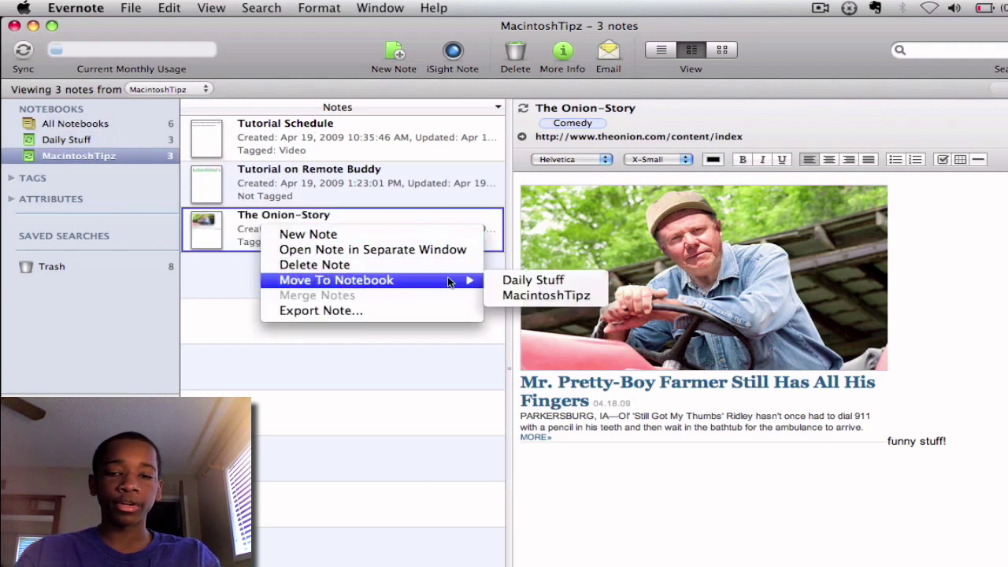
left_click(533, 280)
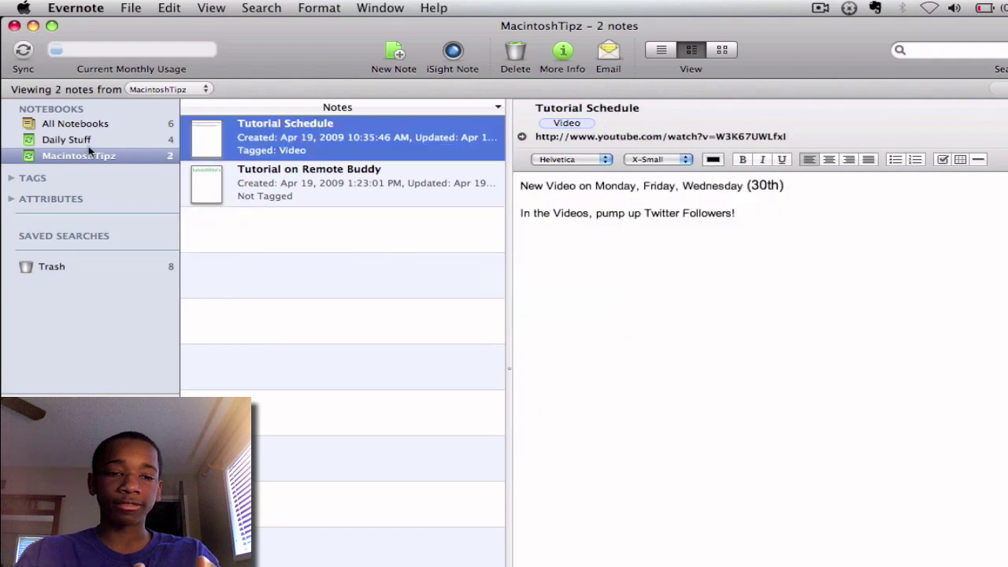
left_click(81, 141)
left_click(341, 287)
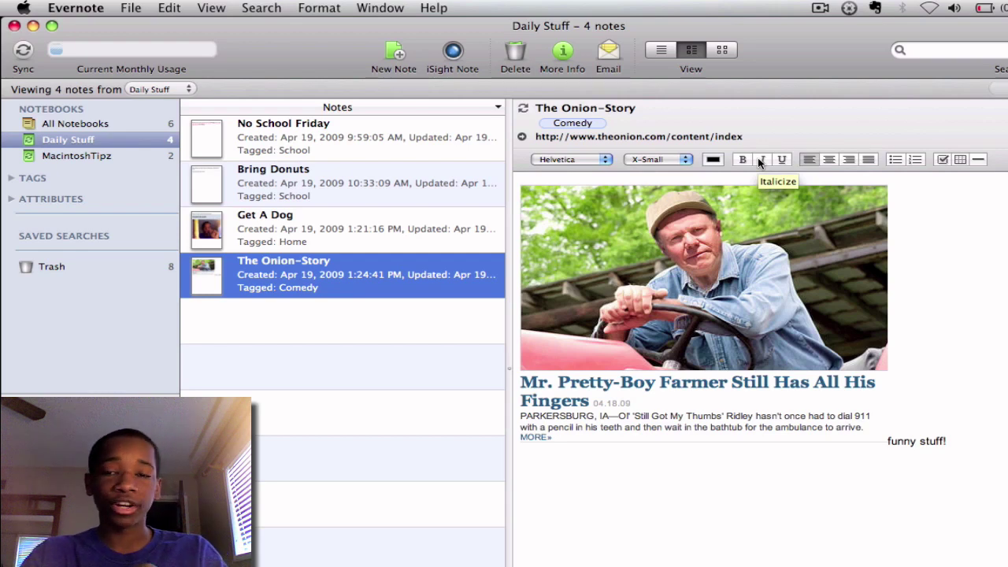
Set the default notebook for clipped notes to Daily Stuff in the clipping preferences and close them
left_click(874, 7)
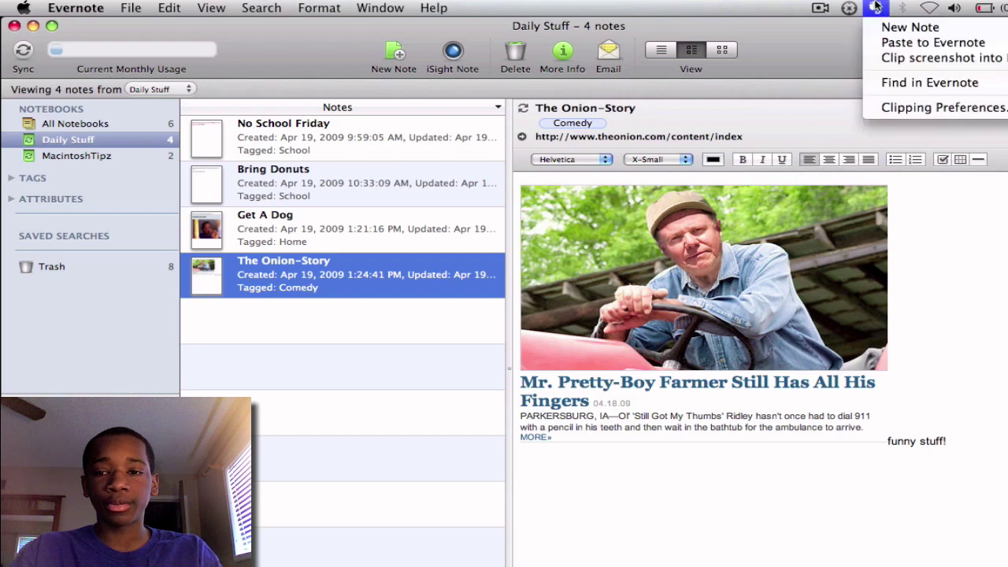
left_click(914, 107)
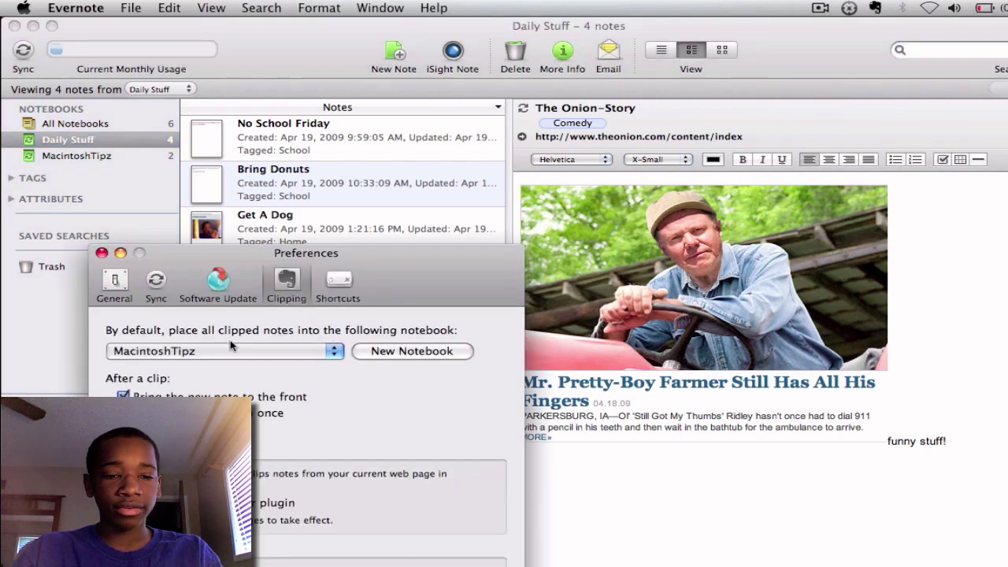
left_click(329, 355)
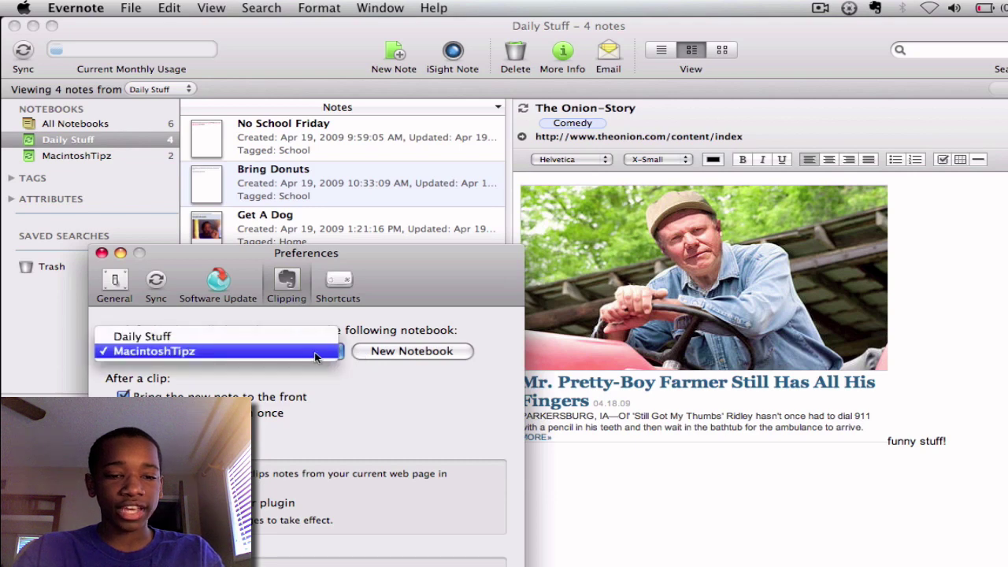
left_click(254, 339)
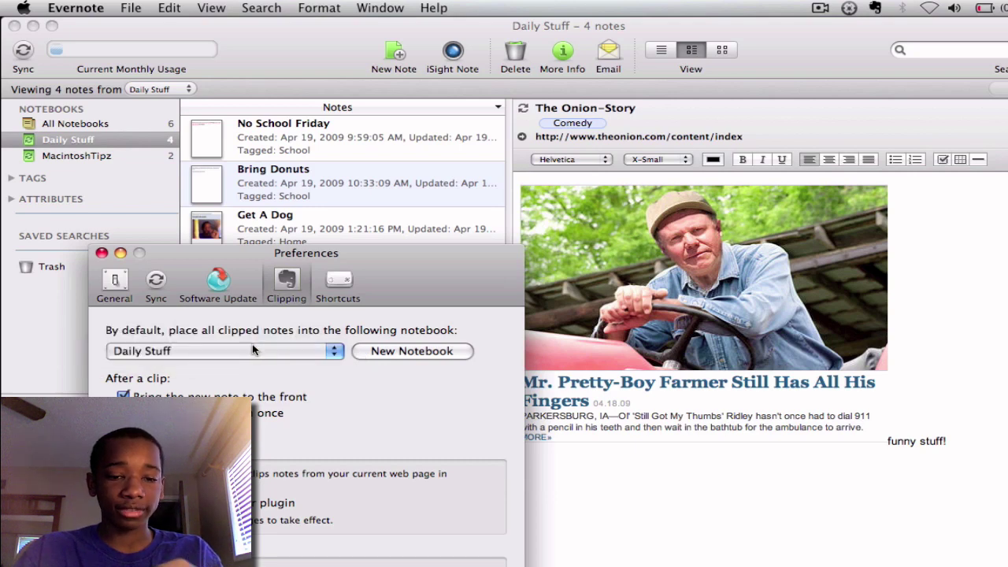
left_click(102, 252)
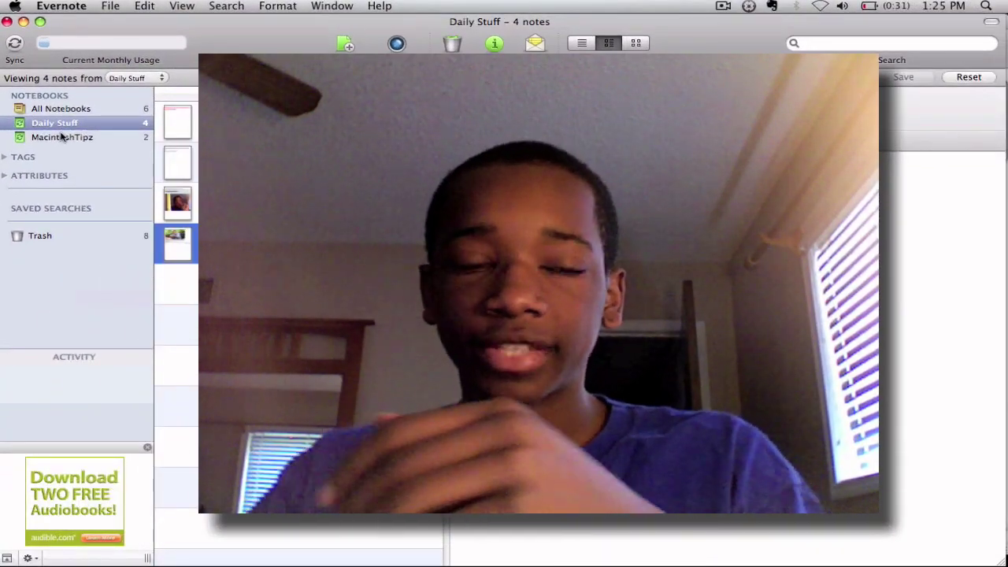
Hide the open Evernote and Safari windows to return to the desktop
key("super+h")
key("super+h")
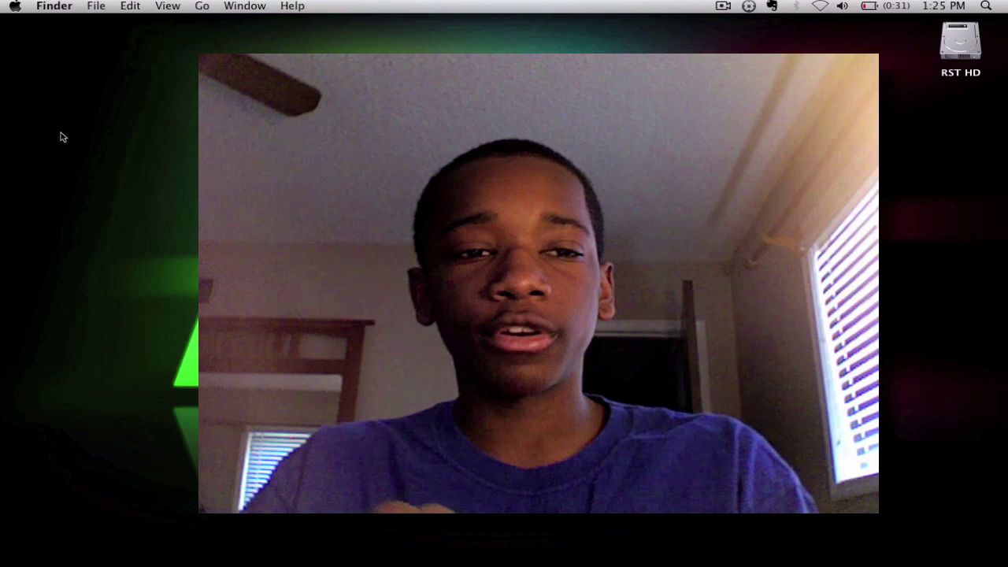